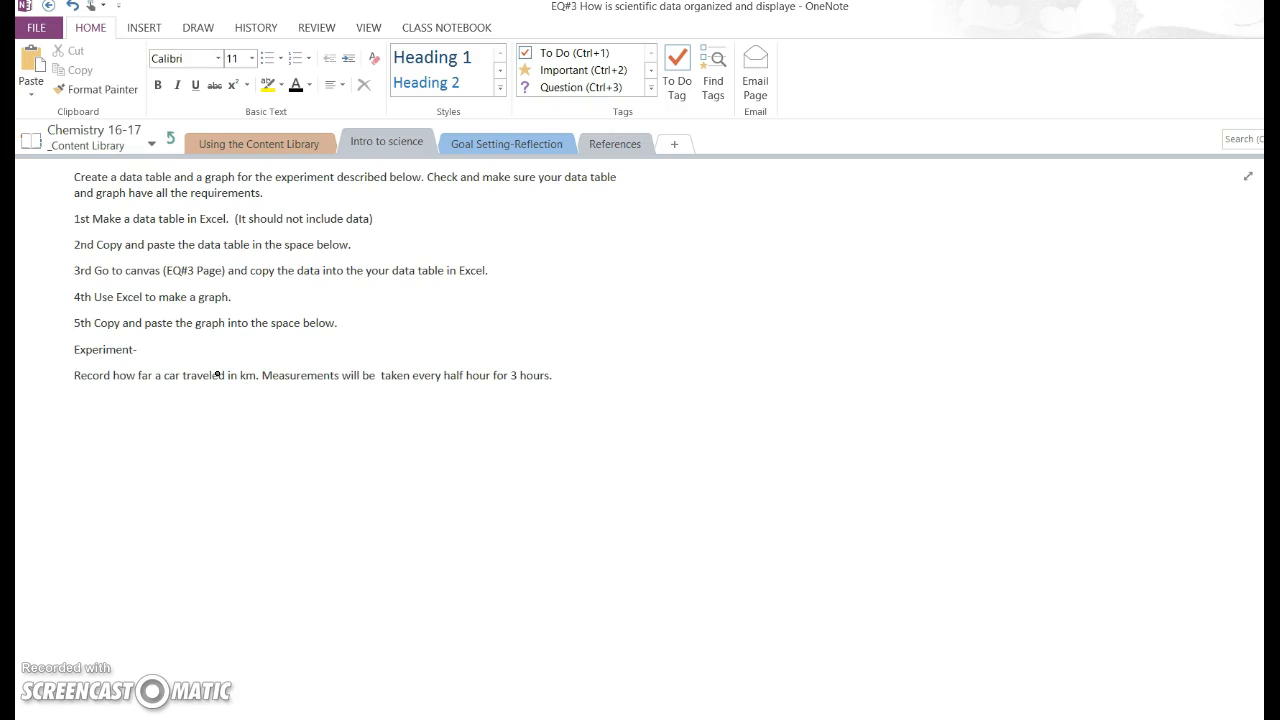
# Handwrite the words "Time" and "Dis." side by side in the blank space beside the experiment instructions.
pyautogui.moveTo(739, 337); pyautogui.dragTo(735, 388)
pyautogui.moveTo(718, 342)
pyautogui.mouseDown()
pyautogui.moveTo(756, 338)
pyautogui.moveTo(776, 382)
pyautogui.moveTo(816, 365)
pyautogui.moveTo(818, 378)
pyautogui.mouseUp()
pyautogui.click(773, 340)
pyautogui.moveTo(828, 366); pyautogui.dragTo(850, 378)
pyautogui.moveTo(978, 325)
pyautogui.mouseDown()
pyautogui.moveTo(980, 374)
pyautogui.moveTo(1012, 385)
pyautogui.mouseUp()
pyautogui.moveTo(1046, 338); pyautogui.dragTo(1022, 380)
pyautogui.click(1061, 377)
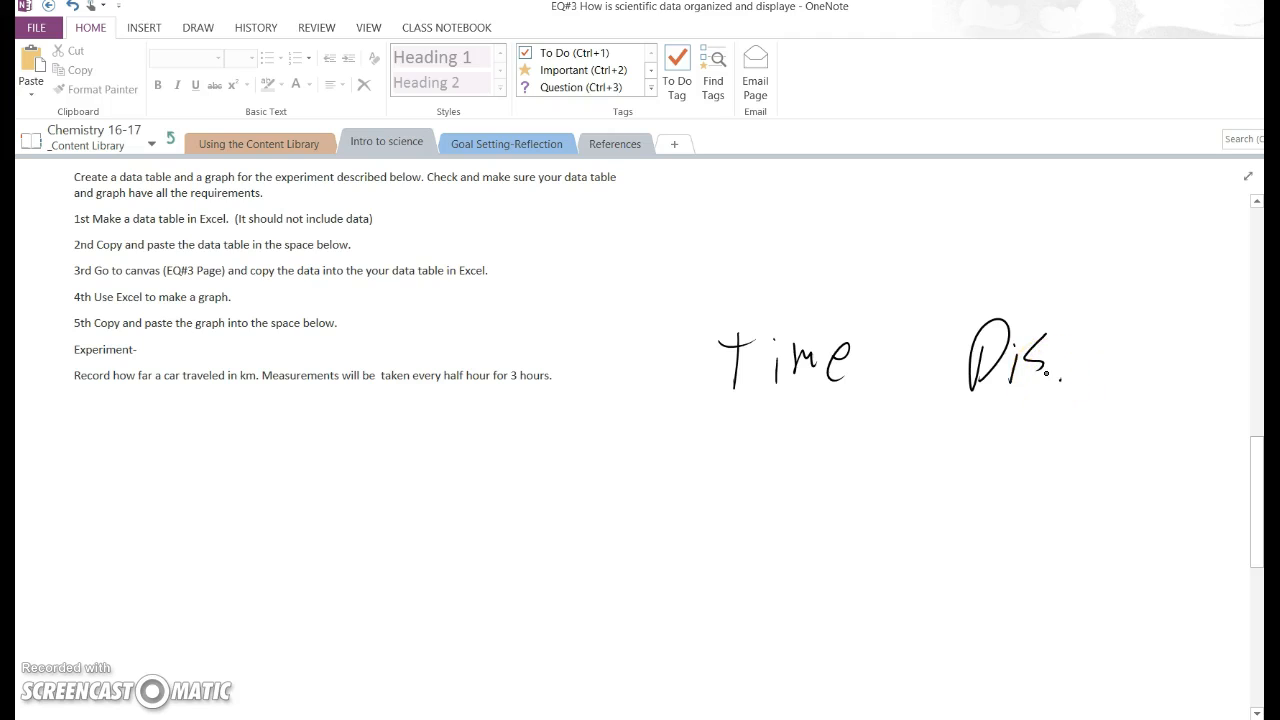
# Handwrite "IV" above "Time" and an underlined "DV" above "Dis.".
pyautogui.moveTo(741, 268)
pyautogui.mouseDown()
pyautogui.moveTo(763, 297)
pyautogui.moveTo(750, 298)
pyautogui.moveTo(824, 270)
pyautogui.mouseUp()
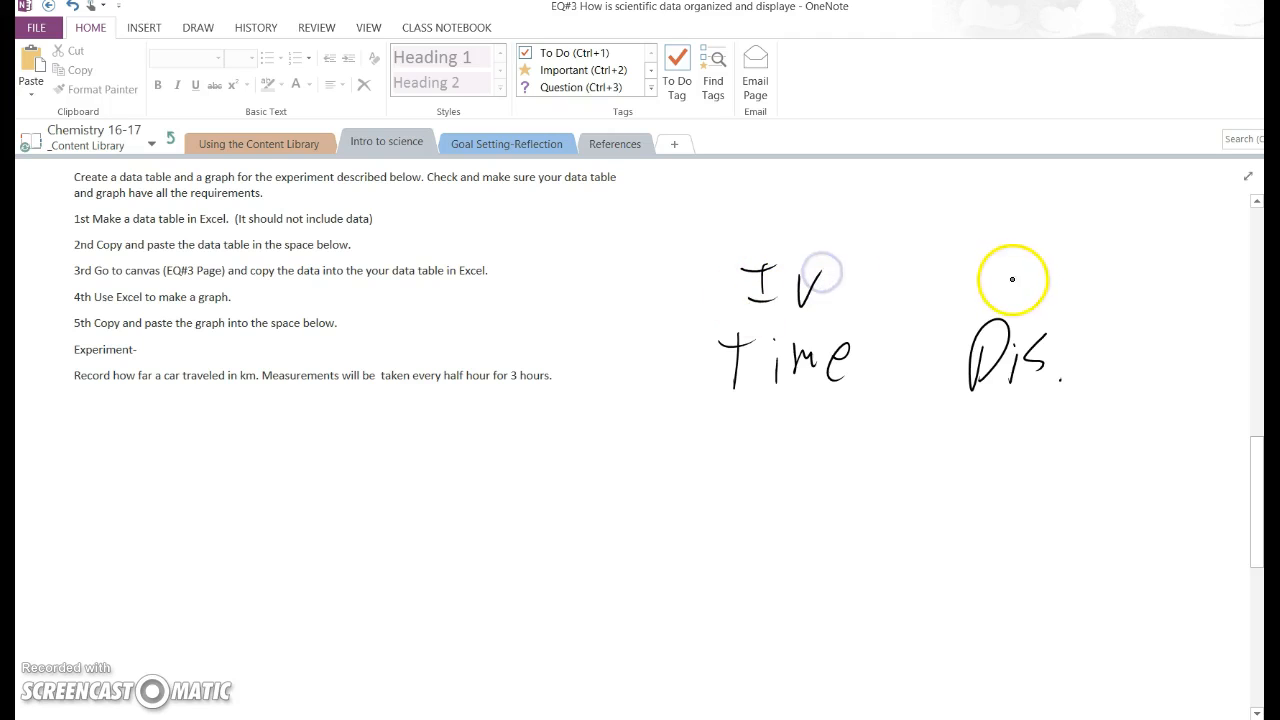
pyautogui.moveTo(991, 253)
pyautogui.mouseDown()
pyautogui.moveTo(982, 289)
pyautogui.moveTo(1042, 262)
pyautogui.mouseUp()
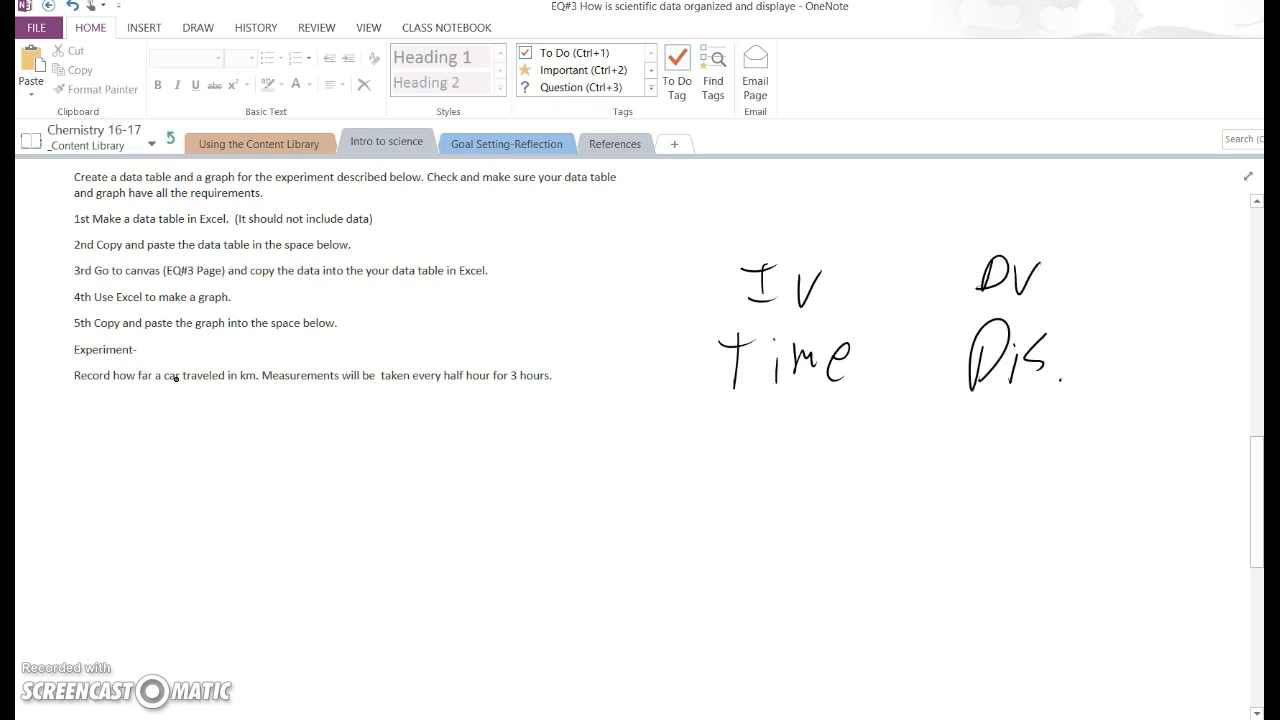
pyautogui.moveTo(972, 297); pyautogui.dragTo(1038, 290)
# Sketch a two-column table with a header row below the handwritten variable names.
pyautogui.moveTo(744, 457); pyautogui.dragTo(735, 625)
pyautogui.moveTo(745, 459)
pyautogui.mouseDown()
pyautogui.moveTo(903, 437)
pyautogui.moveTo(926, 630)
pyautogui.mouseUp()
pyautogui.moveTo(850, 438); pyautogui.dragTo(835, 634)
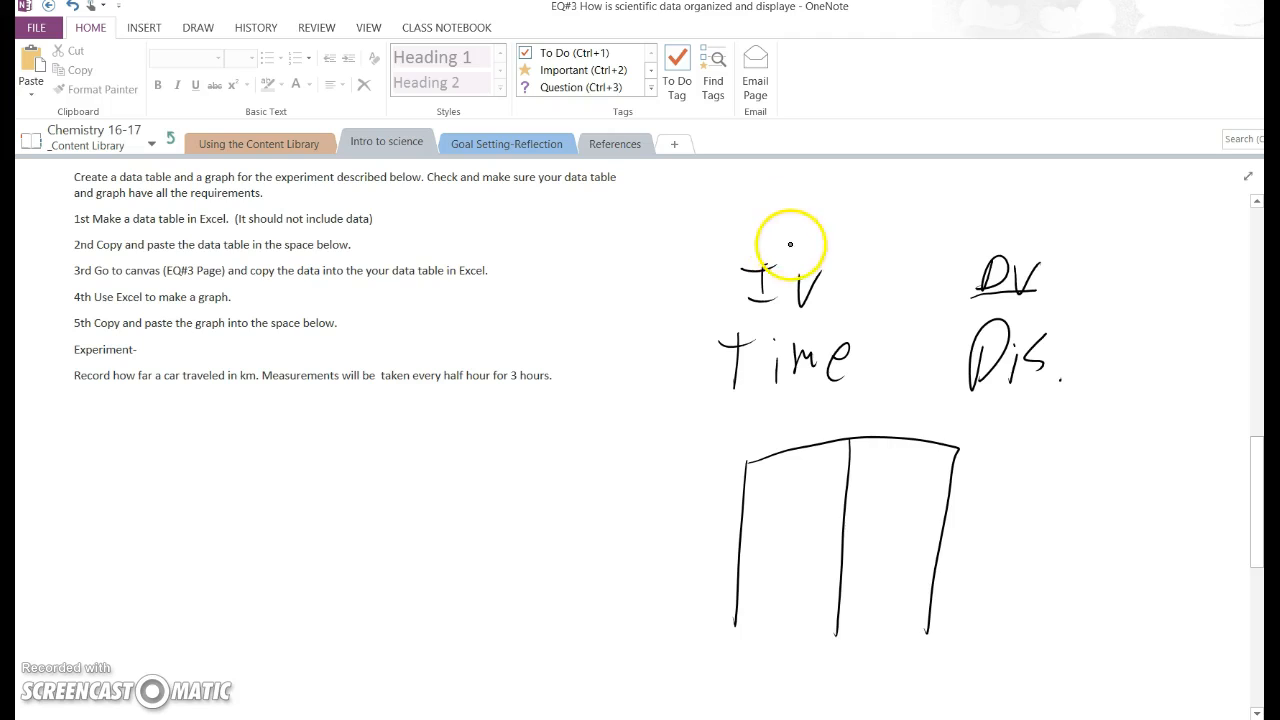
pyautogui.moveTo(746, 488)
pyautogui.mouseDown()
pyautogui.moveTo(791, 480)
pyautogui.moveTo(966, 505)
pyautogui.mouseUp()
# Draw arrows from "Time" to the first column header and from "Dis." to the second in the sketched table.
pyautogui.moveTo(790, 368); pyautogui.dragTo(793, 456)
pyautogui.moveTo(774, 442); pyautogui.dragTo(814, 443)
pyautogui.moveTo(972, 389)
pyautogui.mouseDown()
pyautogui.moveTo(893, 460)
pyautogui.moveTo(935, 455)
pyautogui.mouseUp()
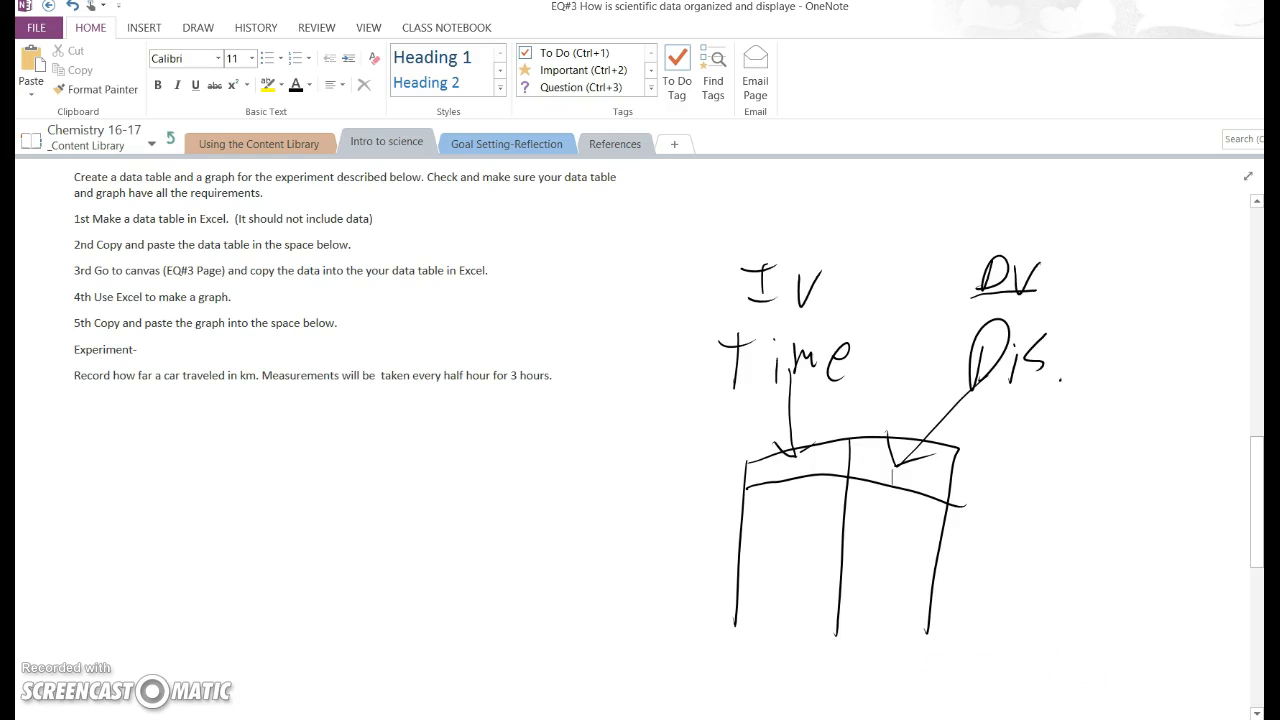
# Switch to the blank Excel workbook and enter the headers "Time" in C6 and "Distance" in D6.
pyautogui.click(758, 719)
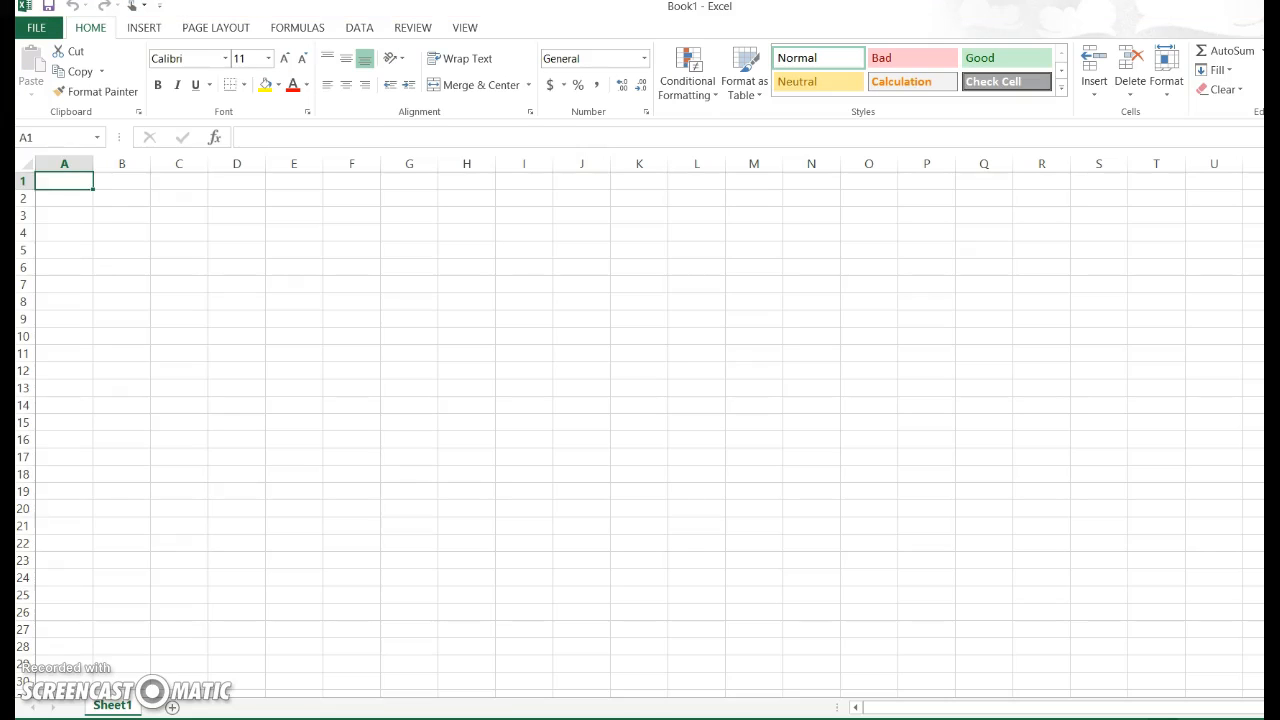
pyautogui.click(203, 268)
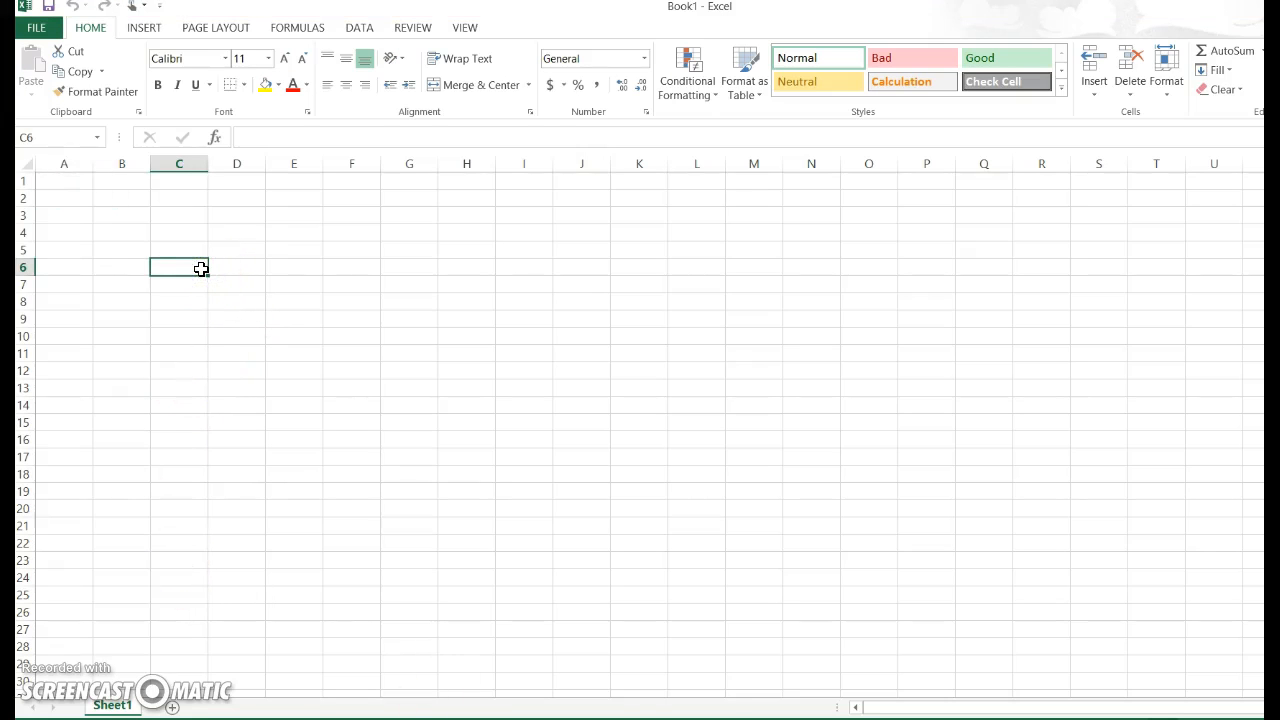
pyautogui.write('Time')
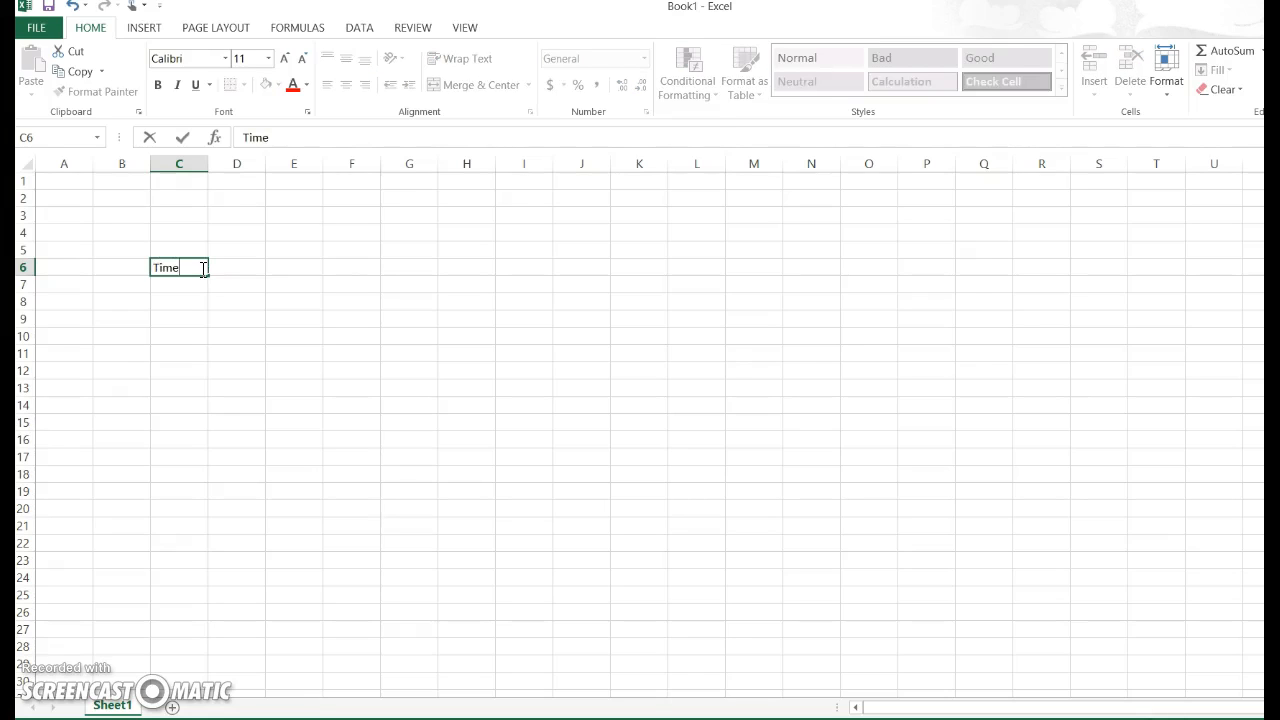
pyautogui.press('Tab')
pyautogui.write('Distance')
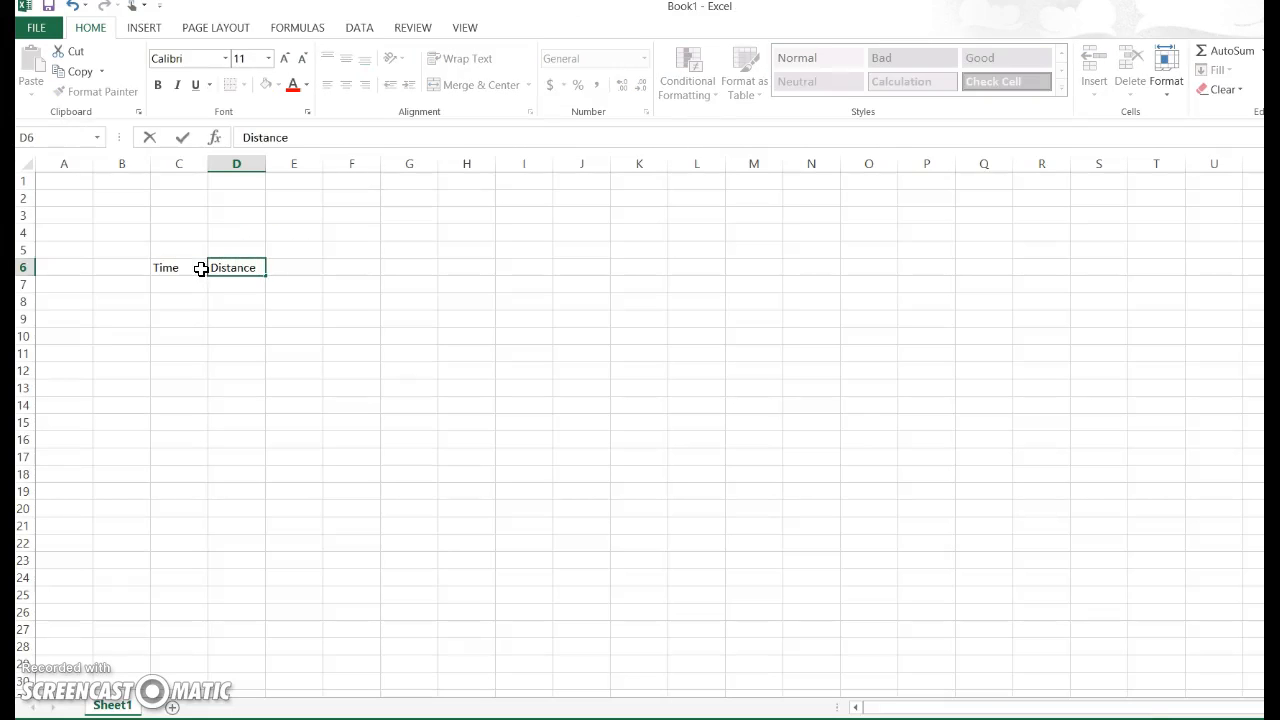
pyautogui.press('Return')
# Fill C7 to C13 under Time with the values 0, 0.5, 1, 1.5, 2, 2.5 and 3.
pyautogui.click(188, 287)
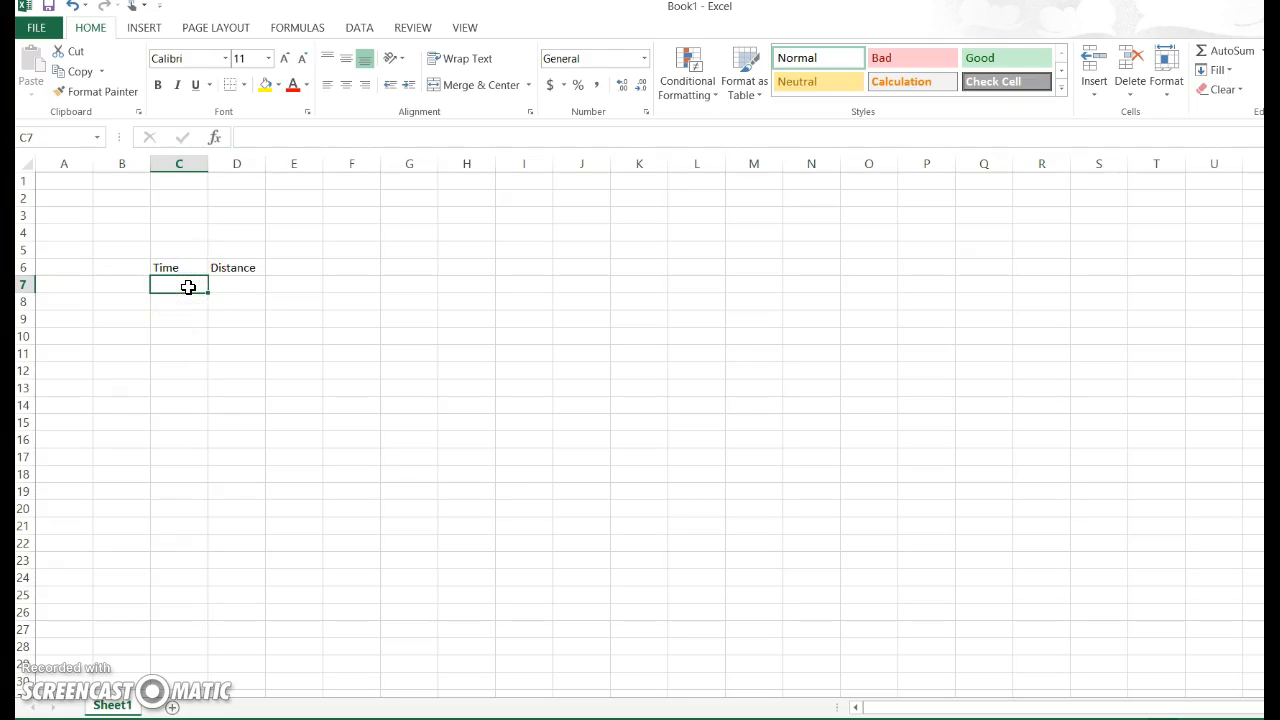
pyautogui.write('0')
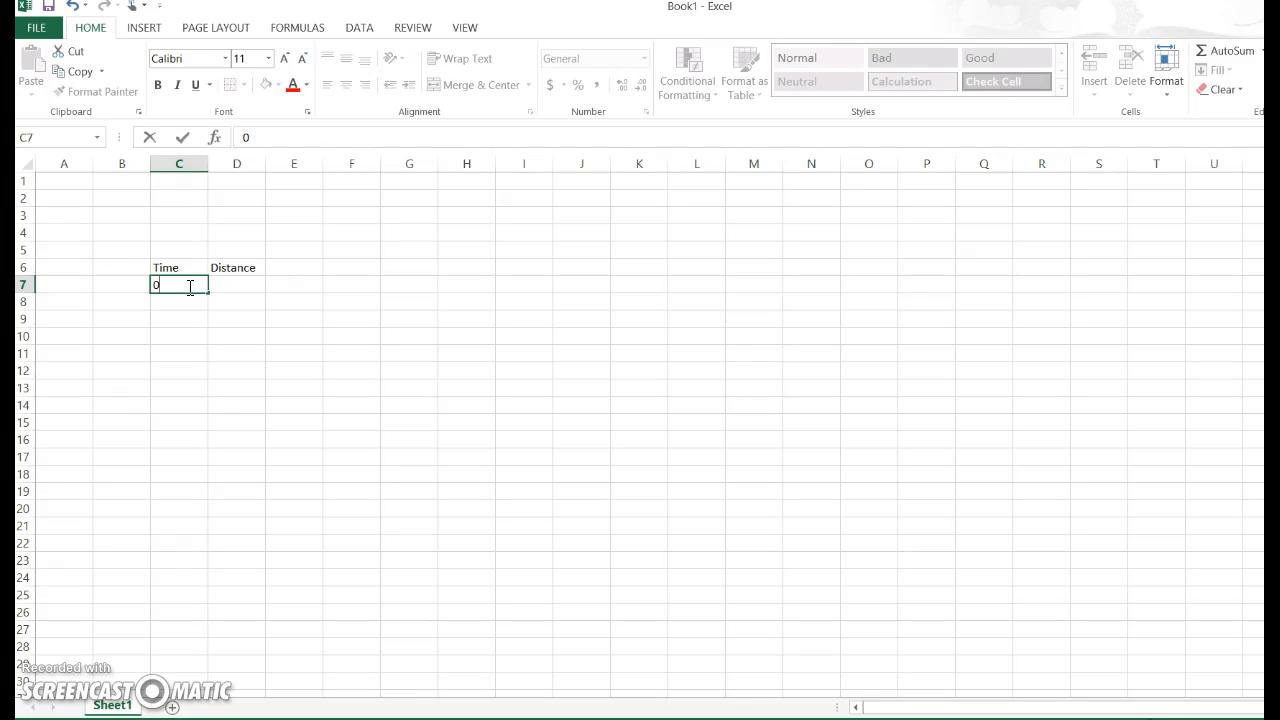
pyautogui.press('Return')
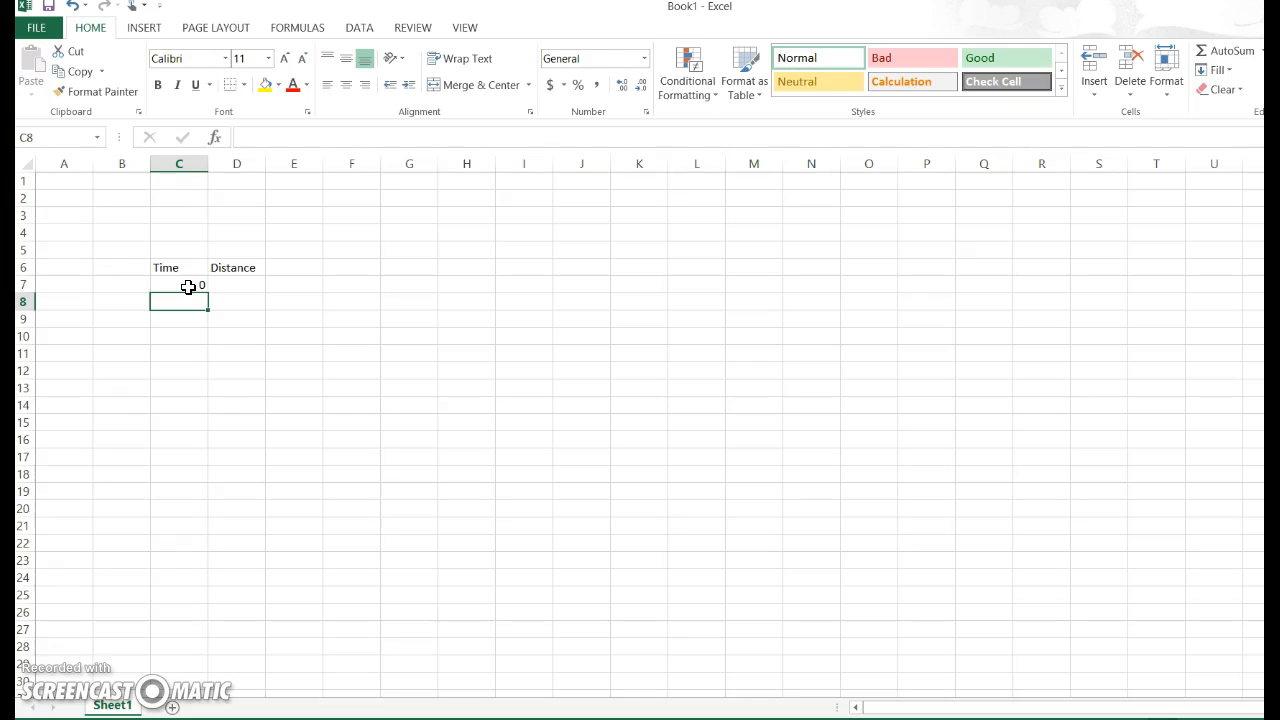
pyautogui.write('0.5')
pyautogui.press('Return')
pyautogui.write('1')
pyautogui.press('Return')
pyautogui.write('1.5')
pyautogui.press('Return')
pyautogui.write('2')
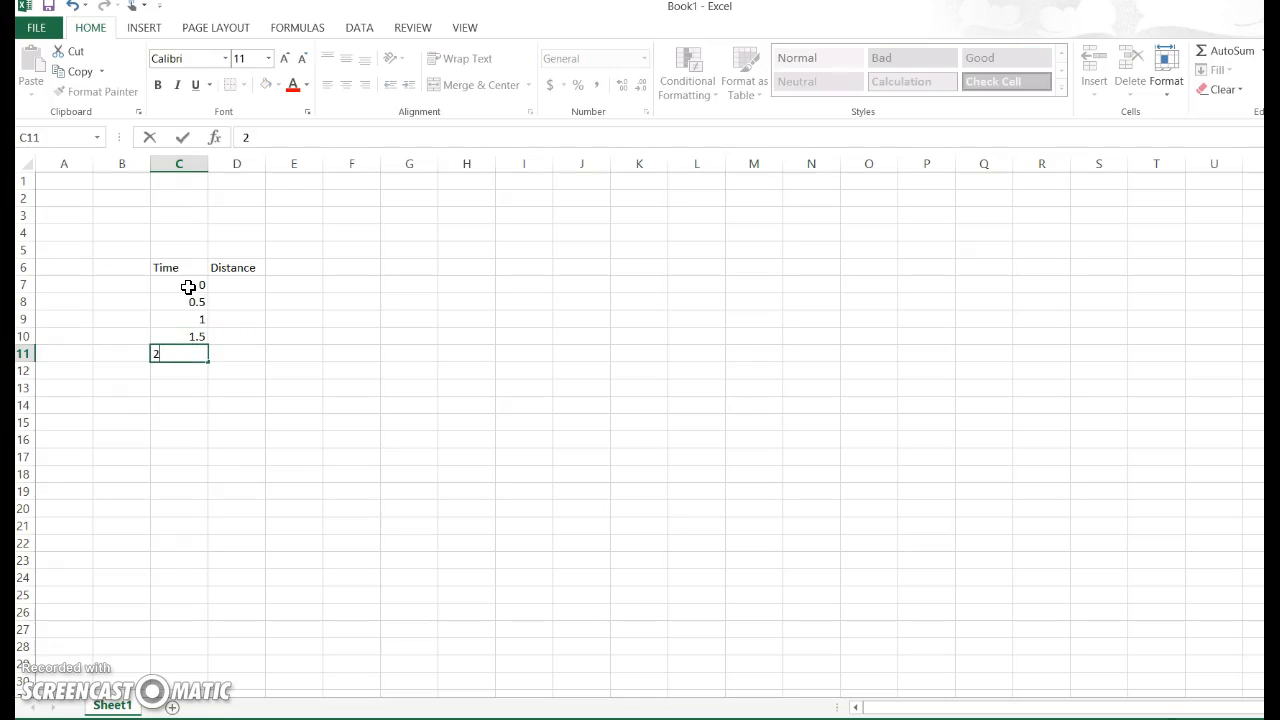
pyautogui.press('Return')
pyautogui.write('2.5')
pyautogui.press('Return')
pyautogui.write('3')
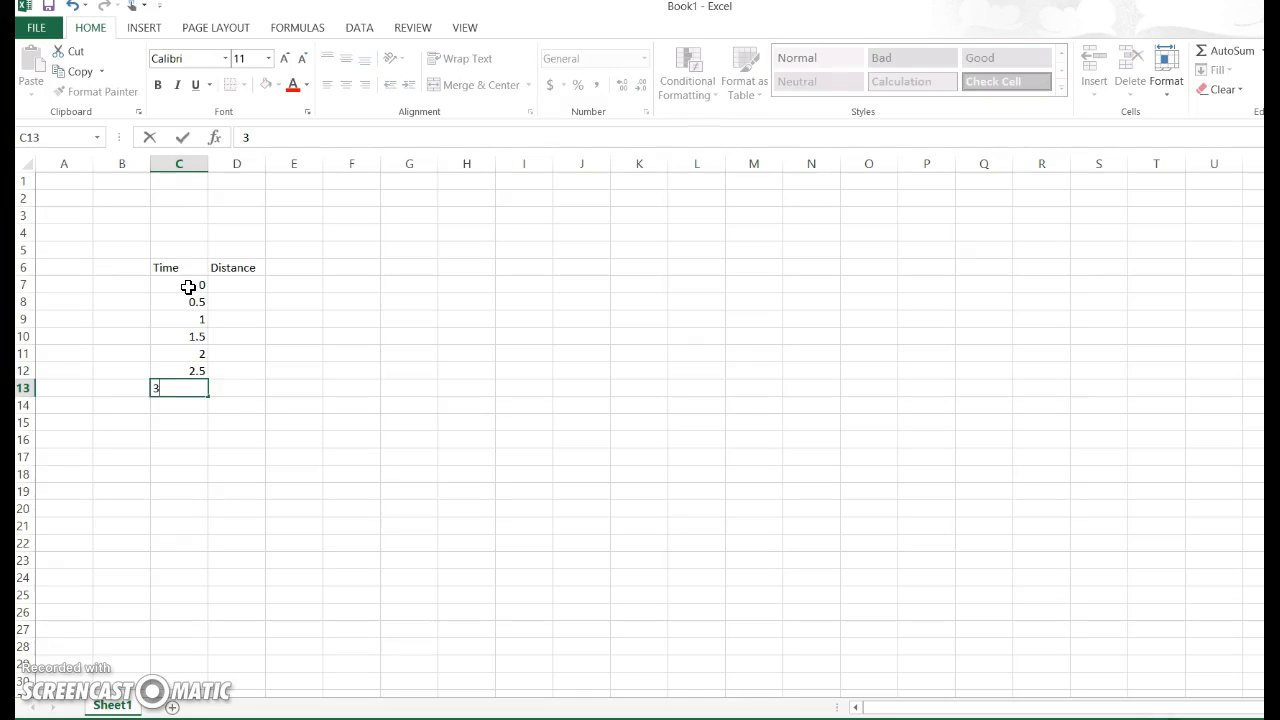
pyautogui.press('Right')
pyautogui.press('Up')
pyautogui.press('Up')
pyautogui.press('Up')
pyautogui.press('Up')
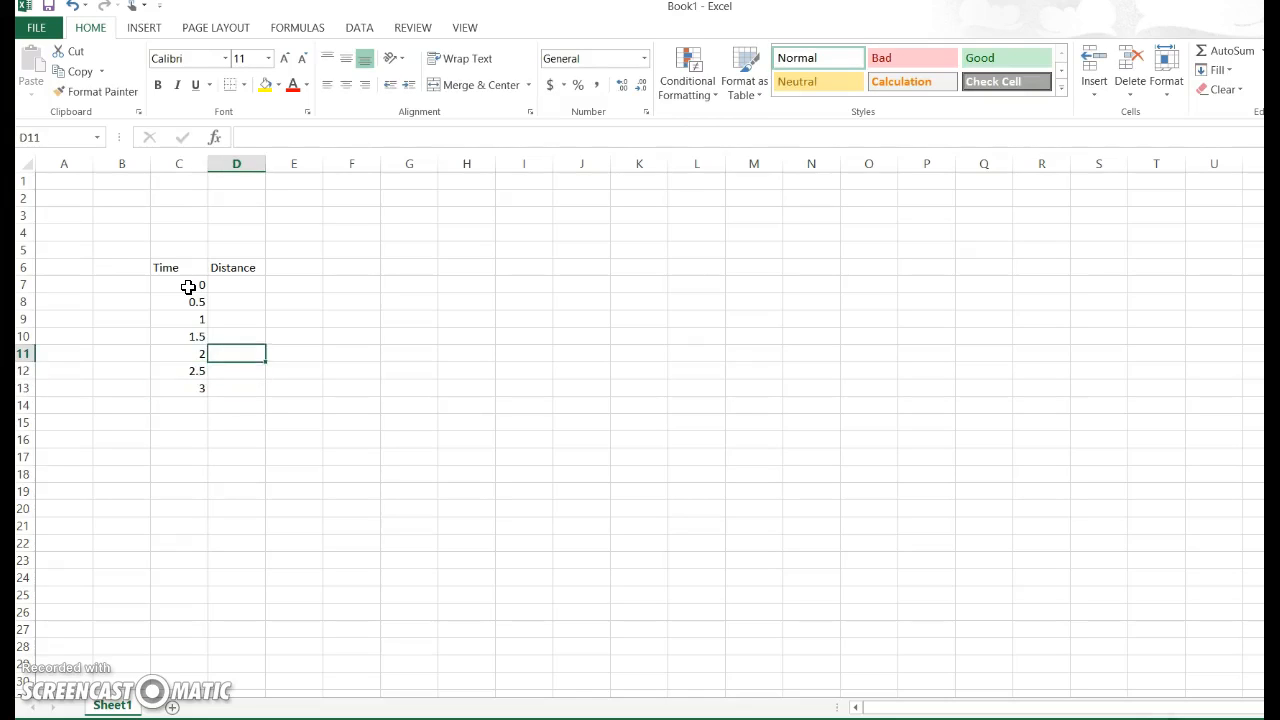
pyautogui.press('Up')
pyautogui.press('Up')
pyautogui.press('Up')
pyautogui.press('Down')
pyautogui.press('Down')
pyautogui.press('Down')
pyautogui.press('Down')
pyautogui.press('Down')
pyautogui.press('Down')
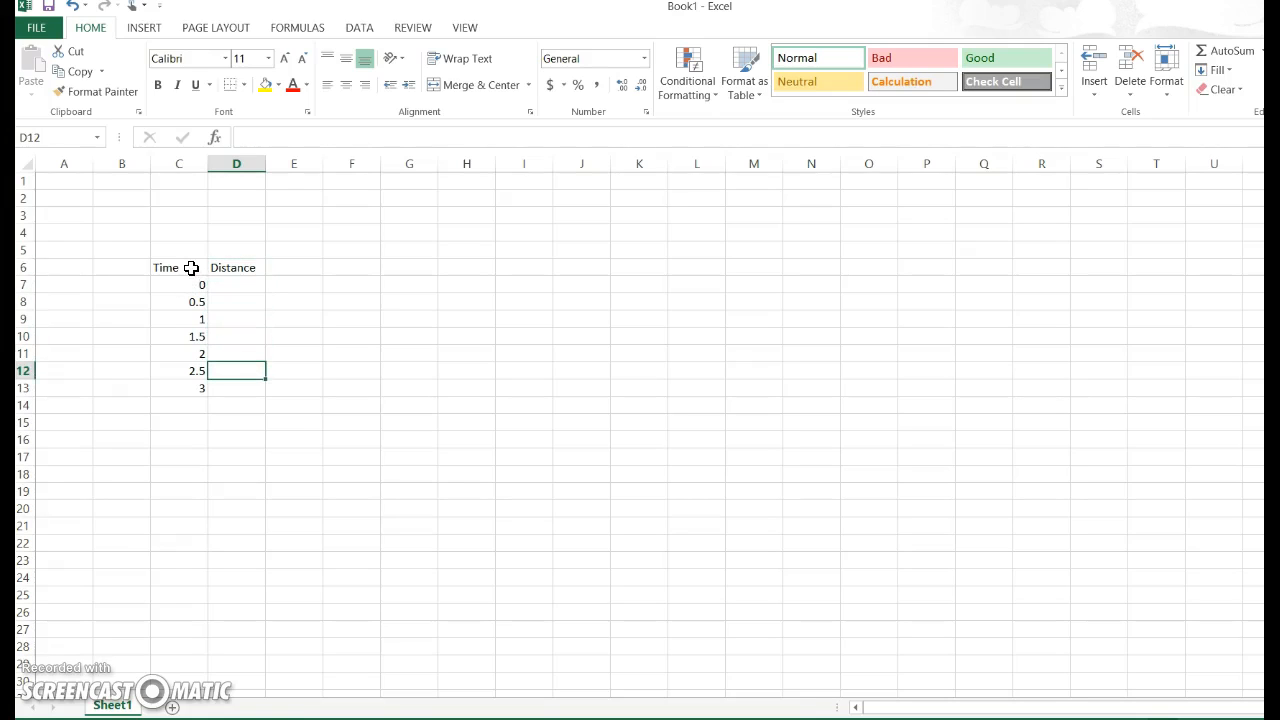
# Apply All Borders to the data table in C6:D13.
pyautogui.moveTo(190, 266); pyautogui.dragTo(223, 383)
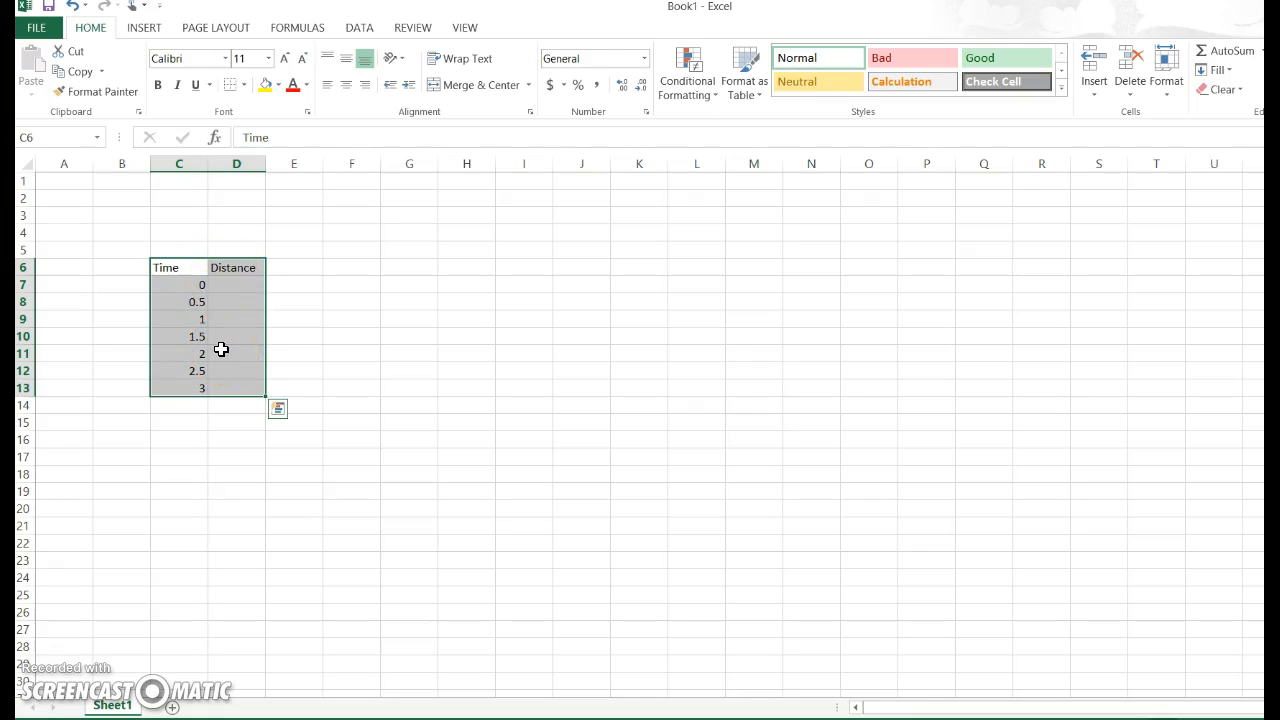
pyautogui.click(244, 86)
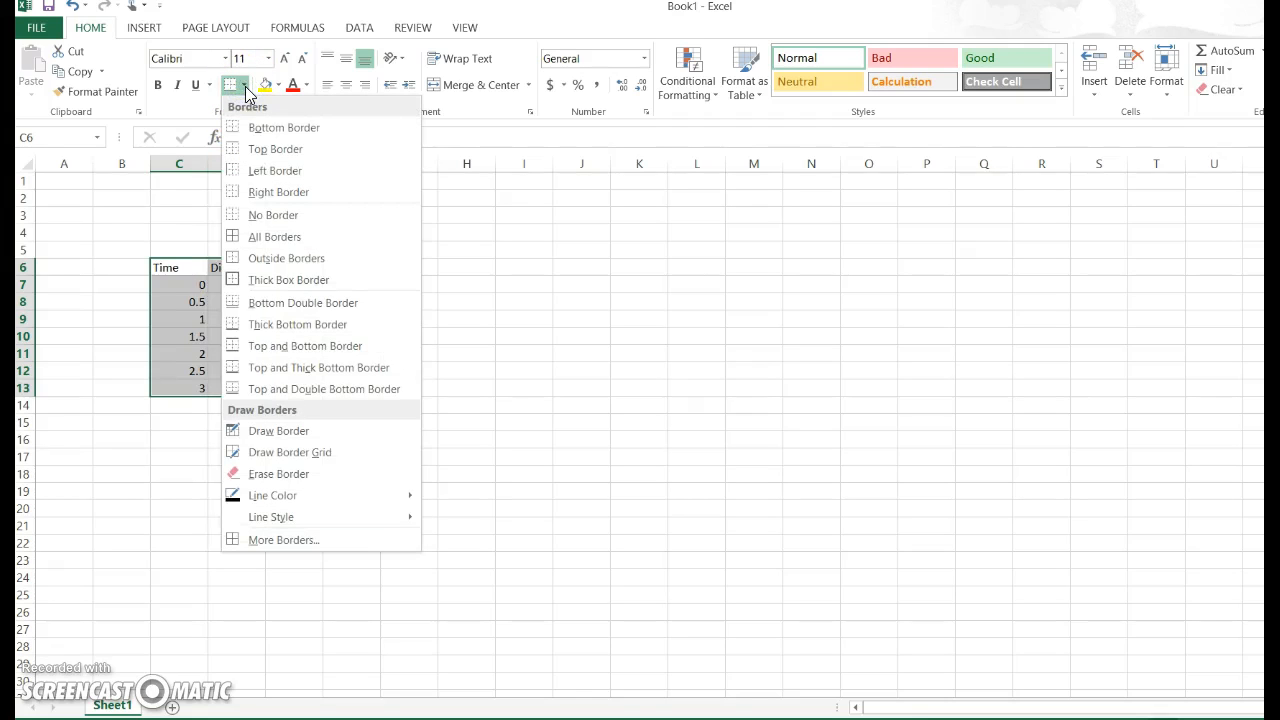
pyautogui.click(255, 248)
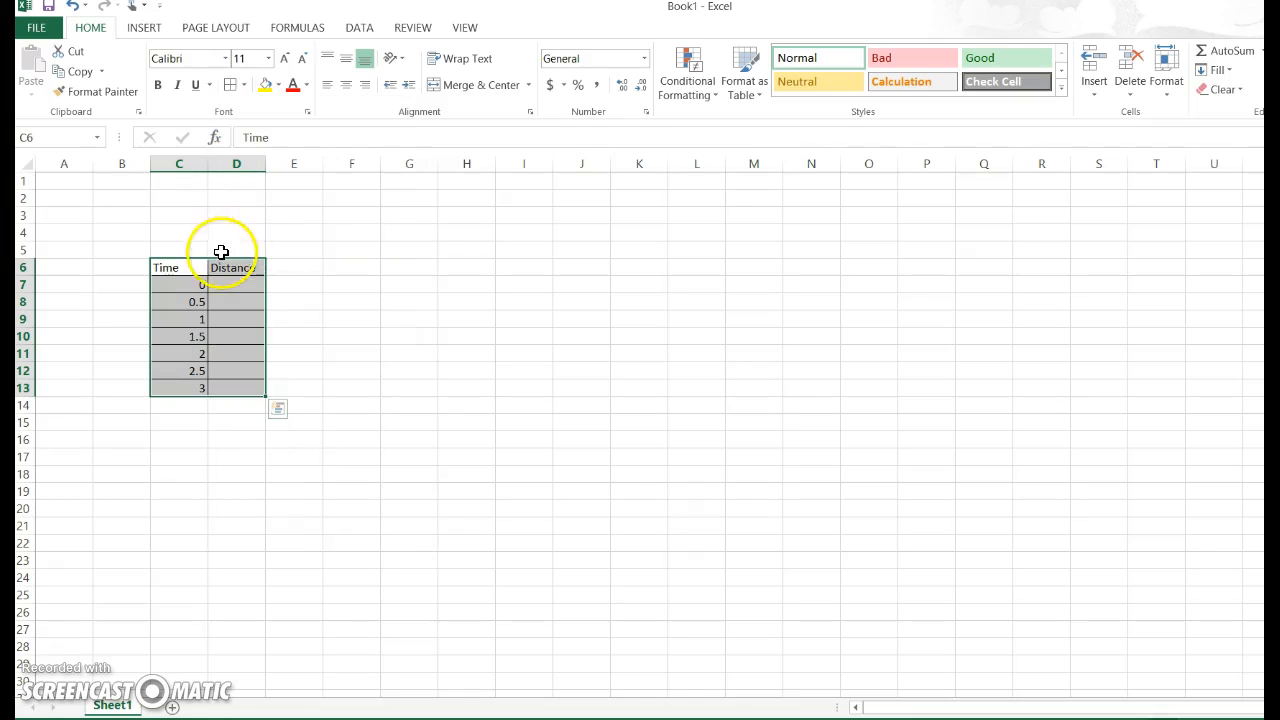
pyautogui.click(352, 334)
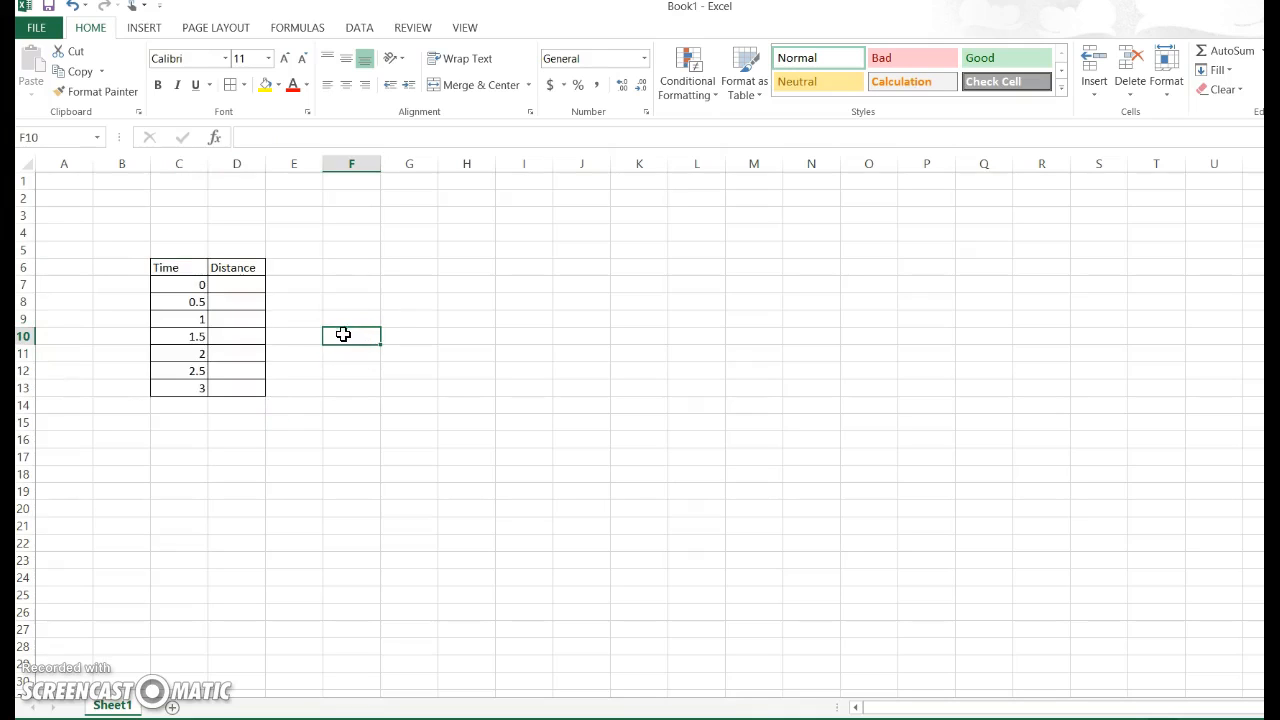
# Enter the table title "Driving Distance" in C5, directly above the headers.
pyautogui.click(192, 246)
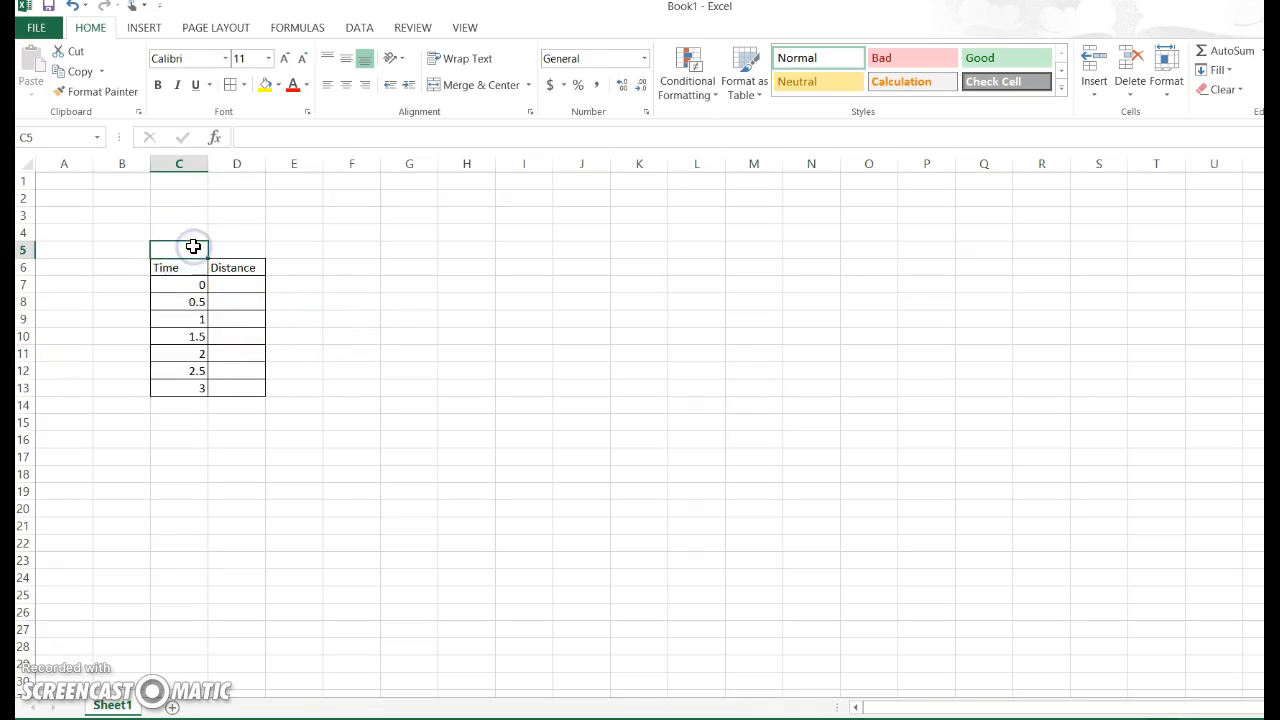
pyautogui.write('Driving Distance')
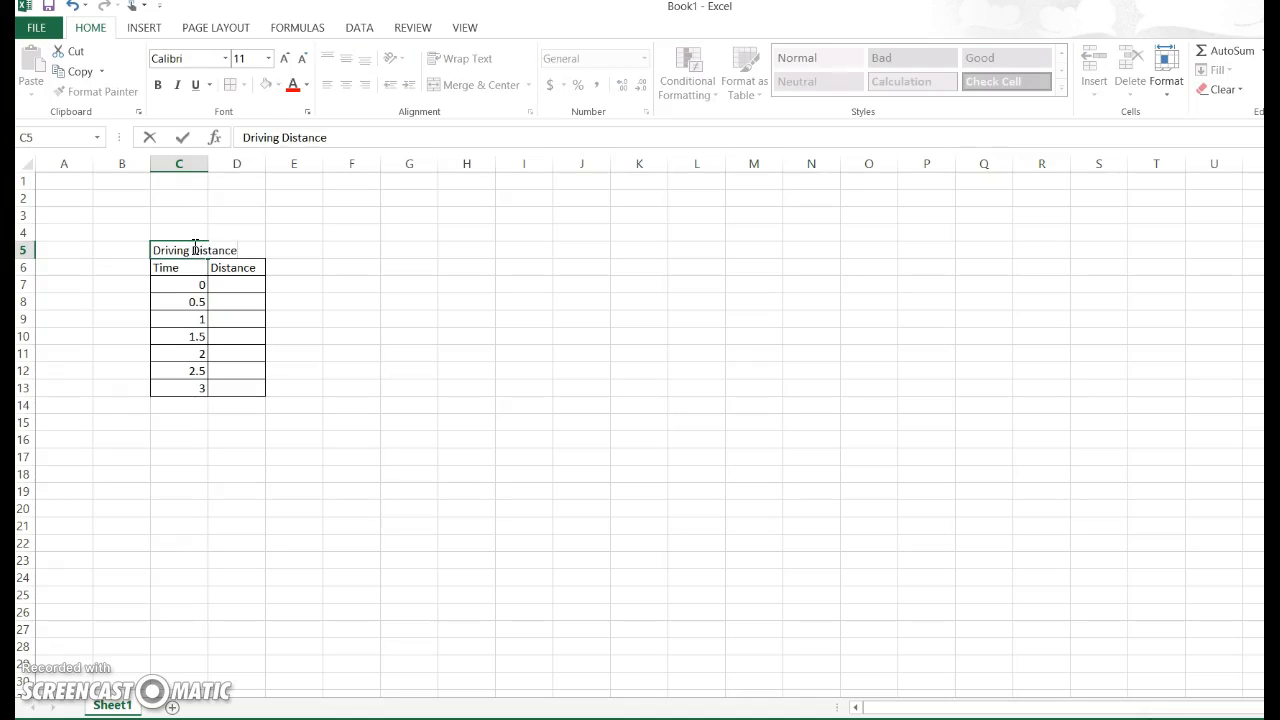
pyautogui.press('Return')
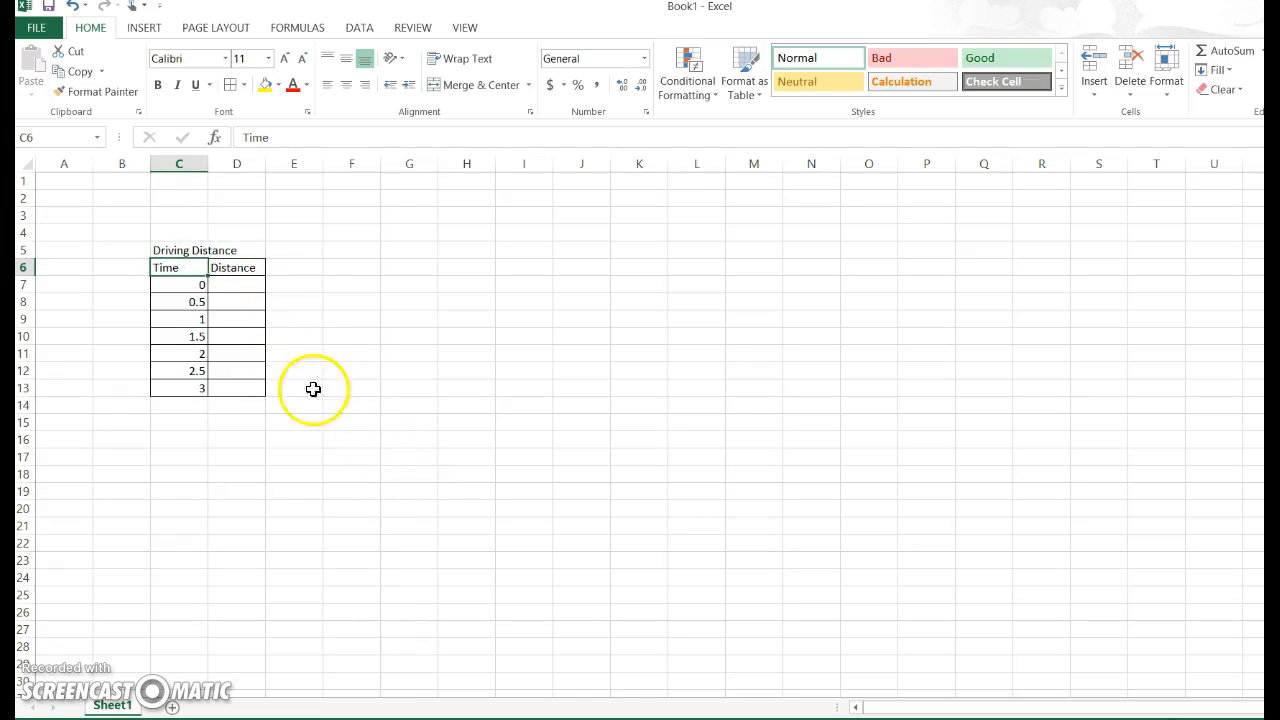
# Add units to the column headers so they read "Time (Hrs.)" in C6 and "Distance (Km)" in D6.
pyautogui.click(188, 268)
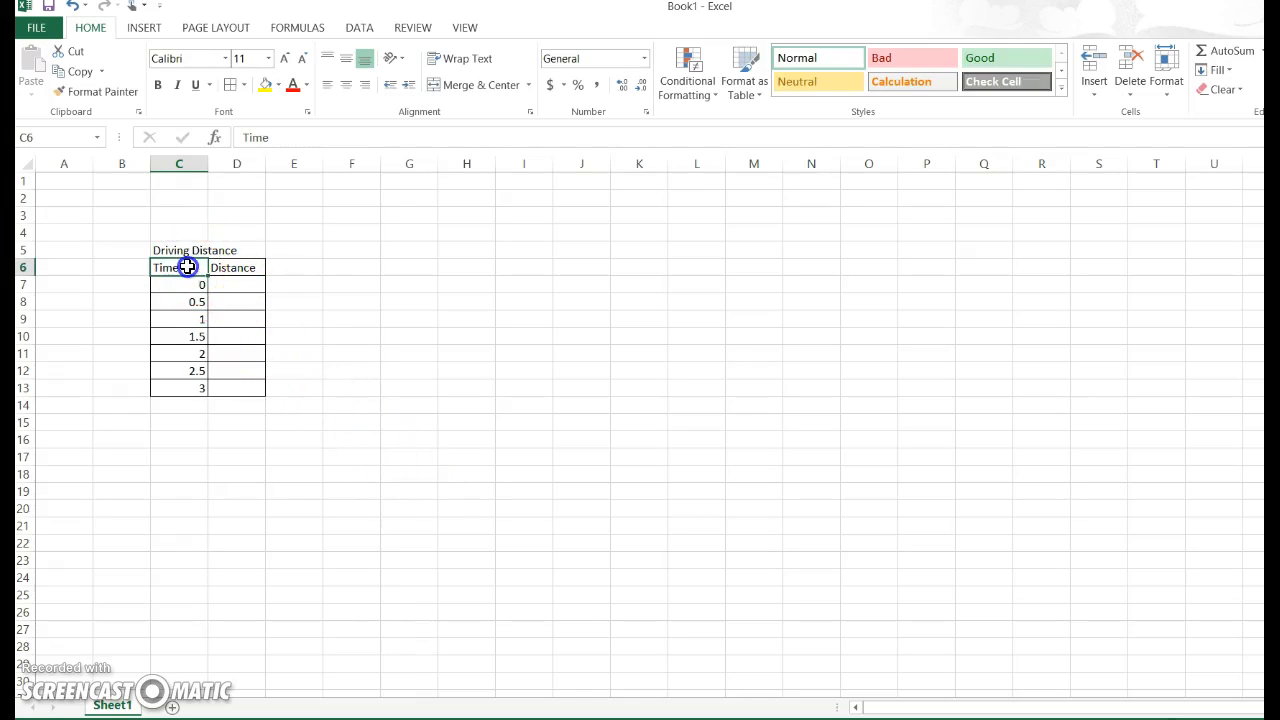
pyautogui.click(280, 137)
pyautogui.write('(Hrs.)')
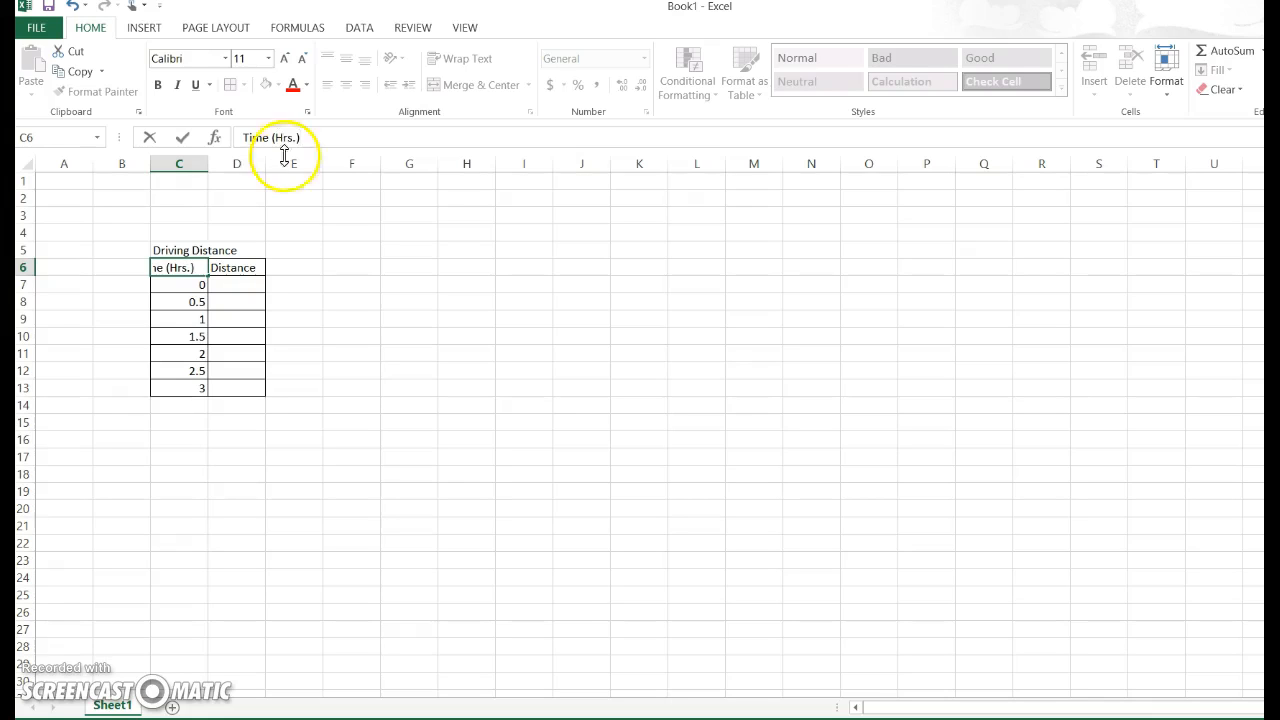
pyautogui.click(236, 267)
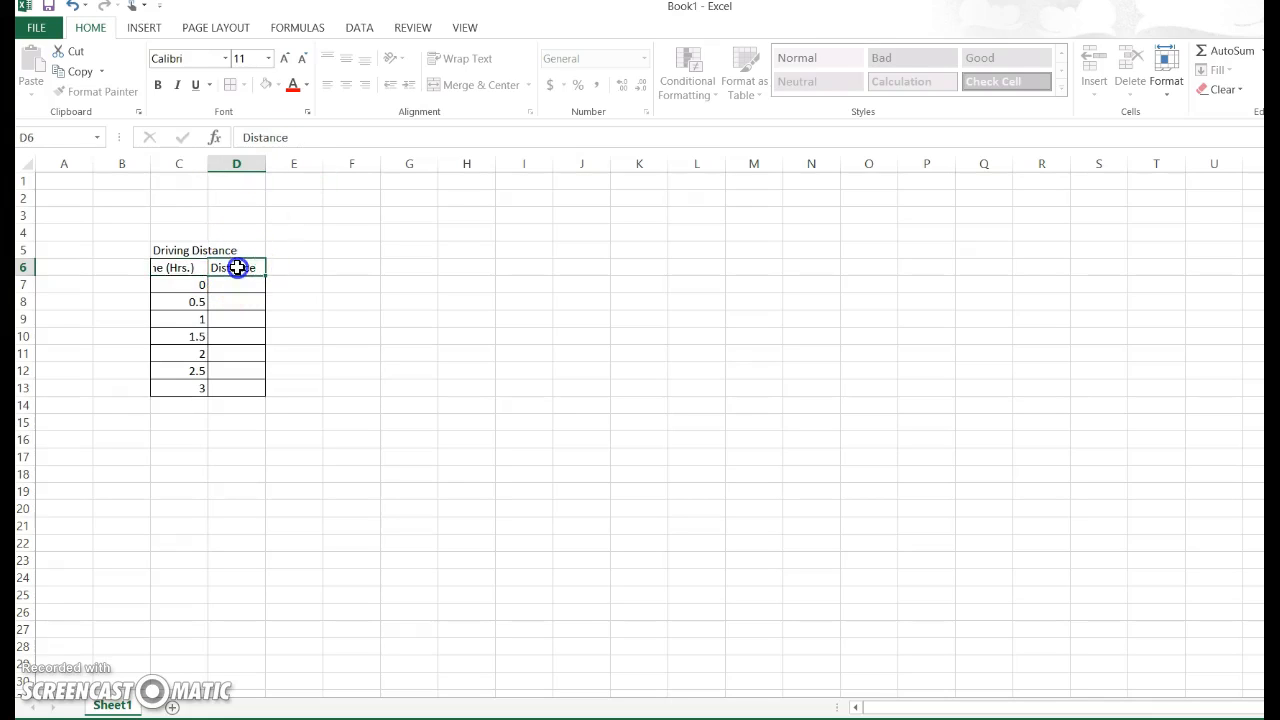
pyautogui.click(314, 144)
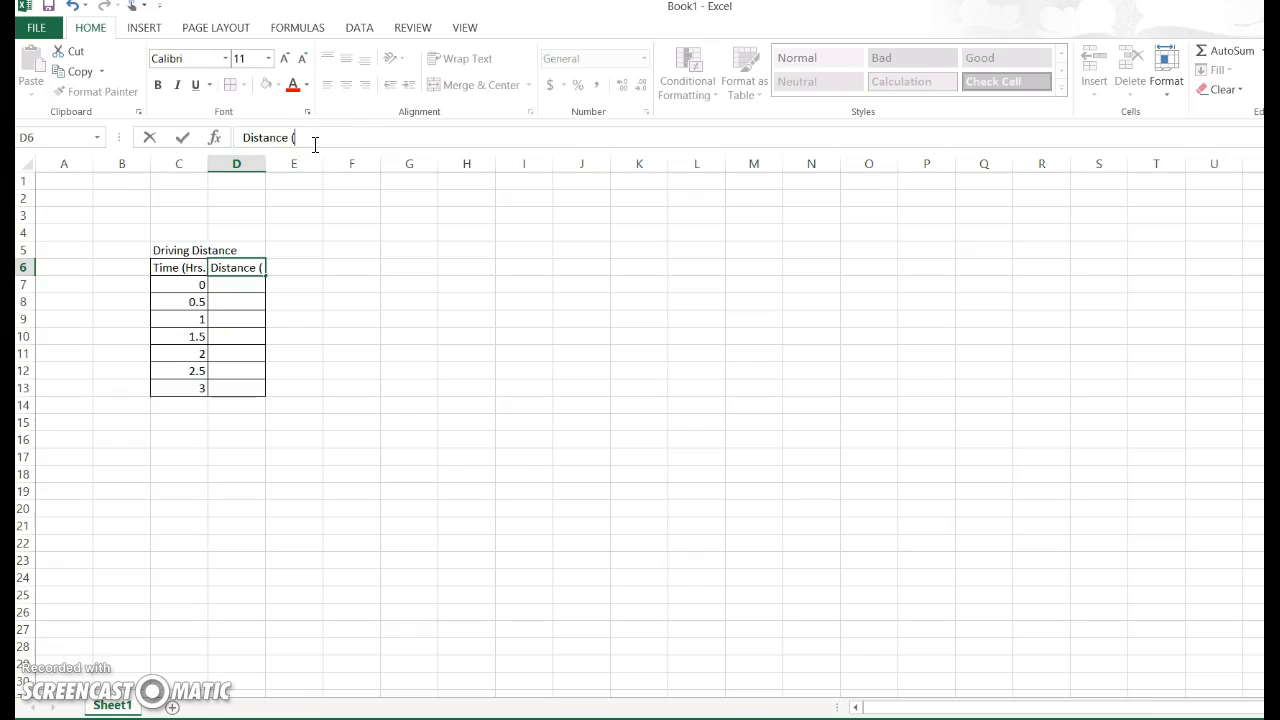
pyautogui.write('(Km')
pyautogui.click(212, 304)
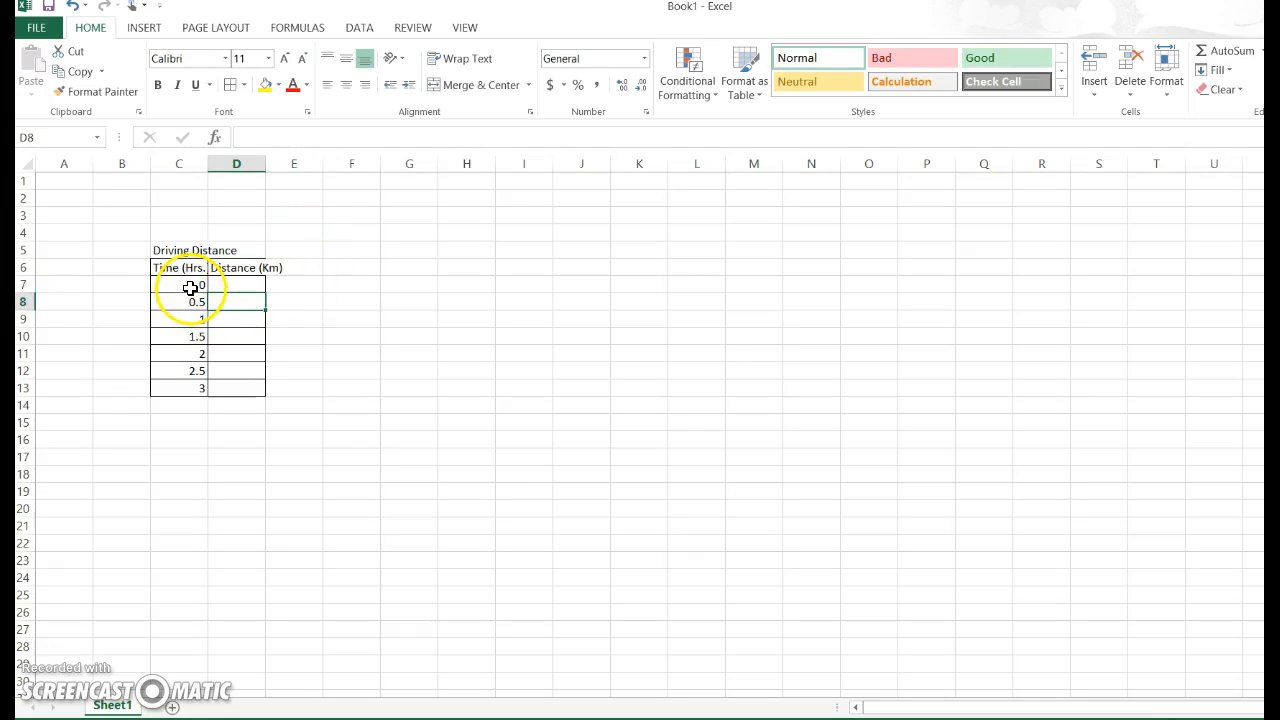
pyautogui.click(190, 288)
pyautogui.click(194, 304)
pyautogui.click(194, 337)
pyautogui.click(197, 369)
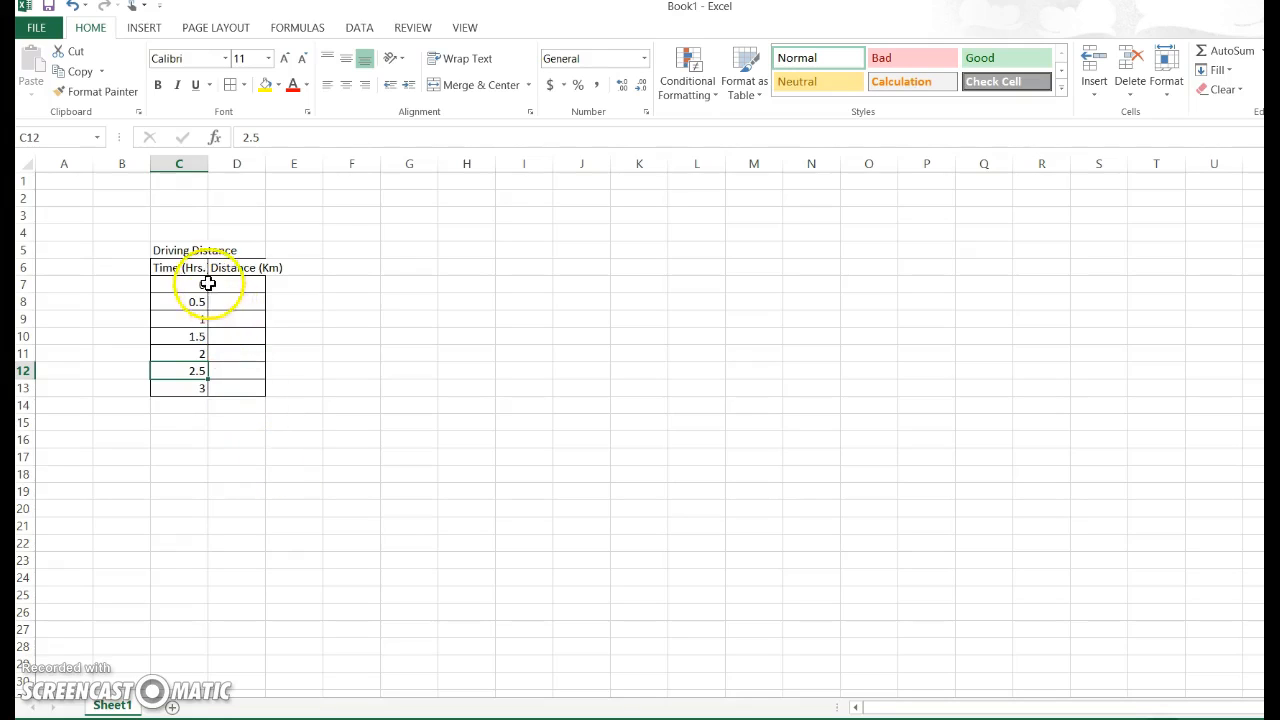
# Merge and center the "Driving Distance" title across C5:D5 and set its font size to 18.
pyautogui.click(190, 250)
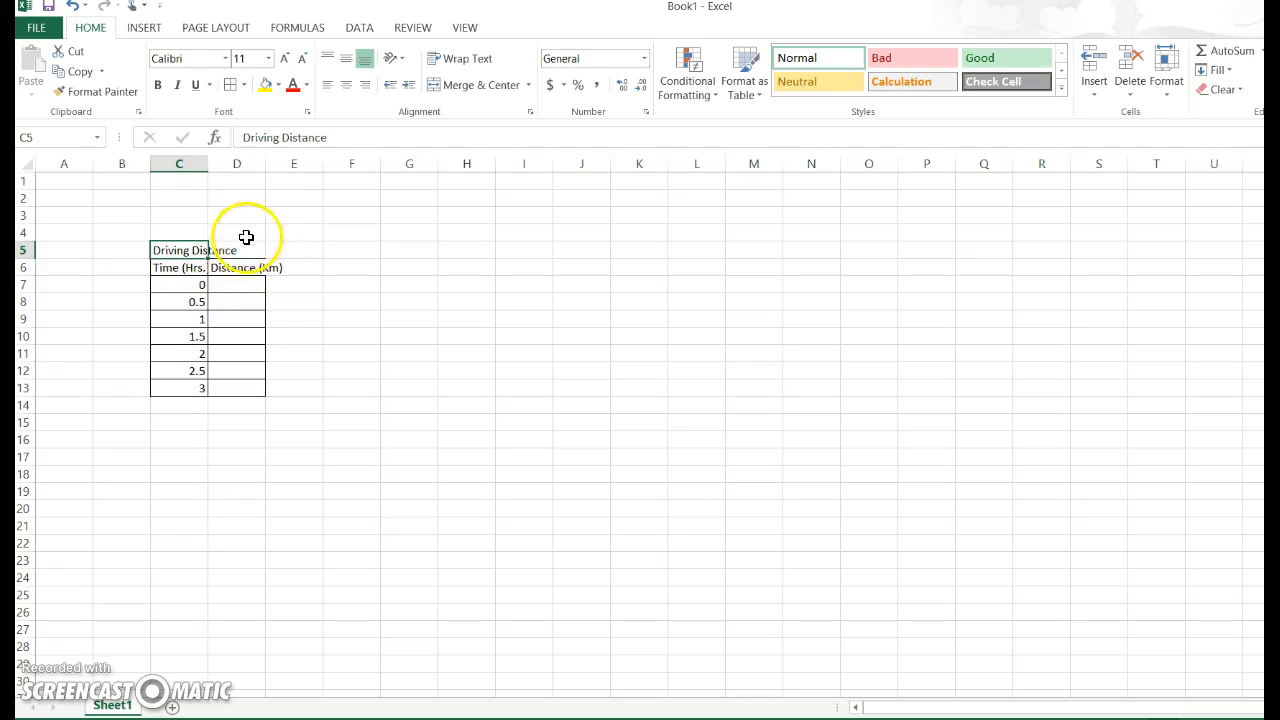
pyautogui.moveTo(183, 250); pyautogui.dragTo(231, 251)
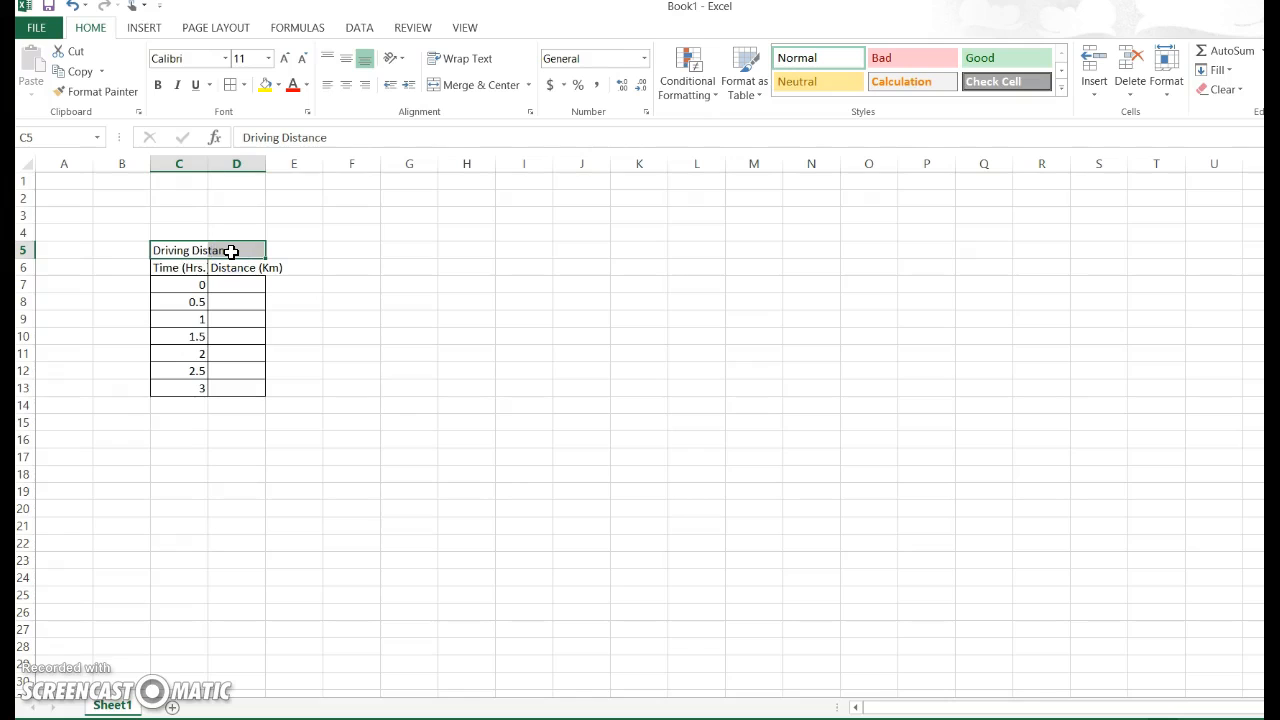
pyautogui.click(471, 86)
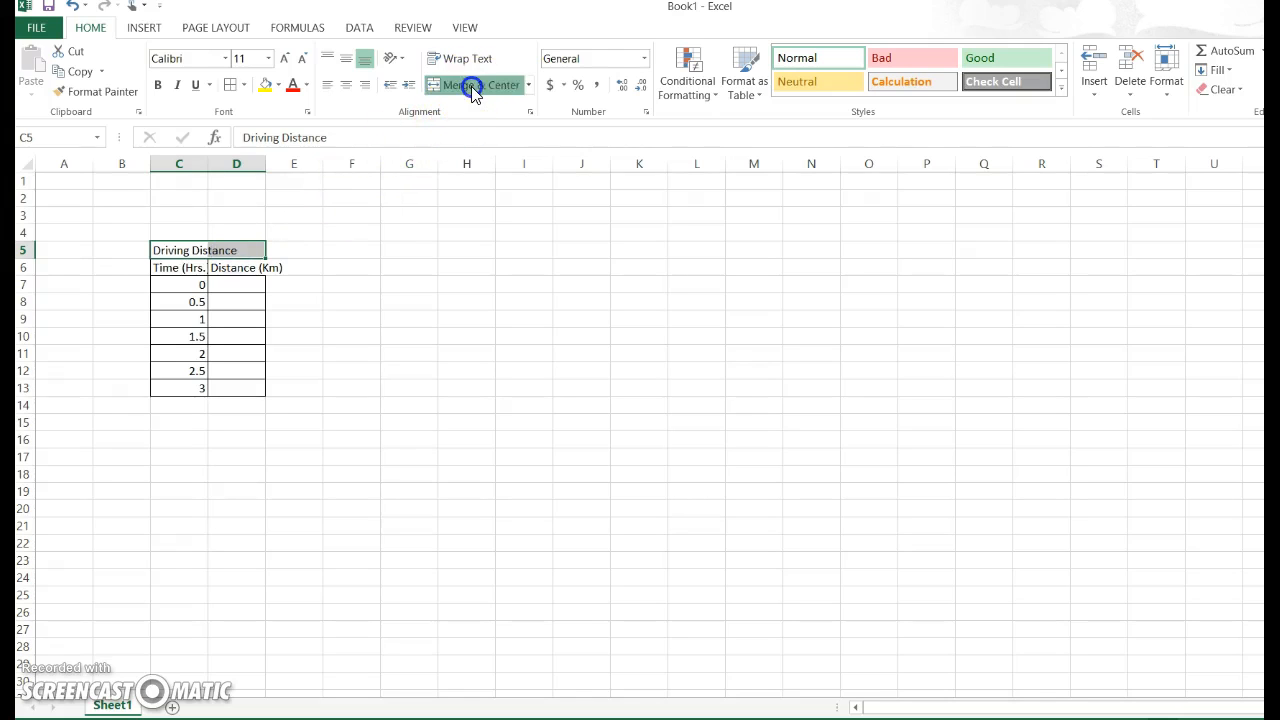
pyautogui.click(270, 63)
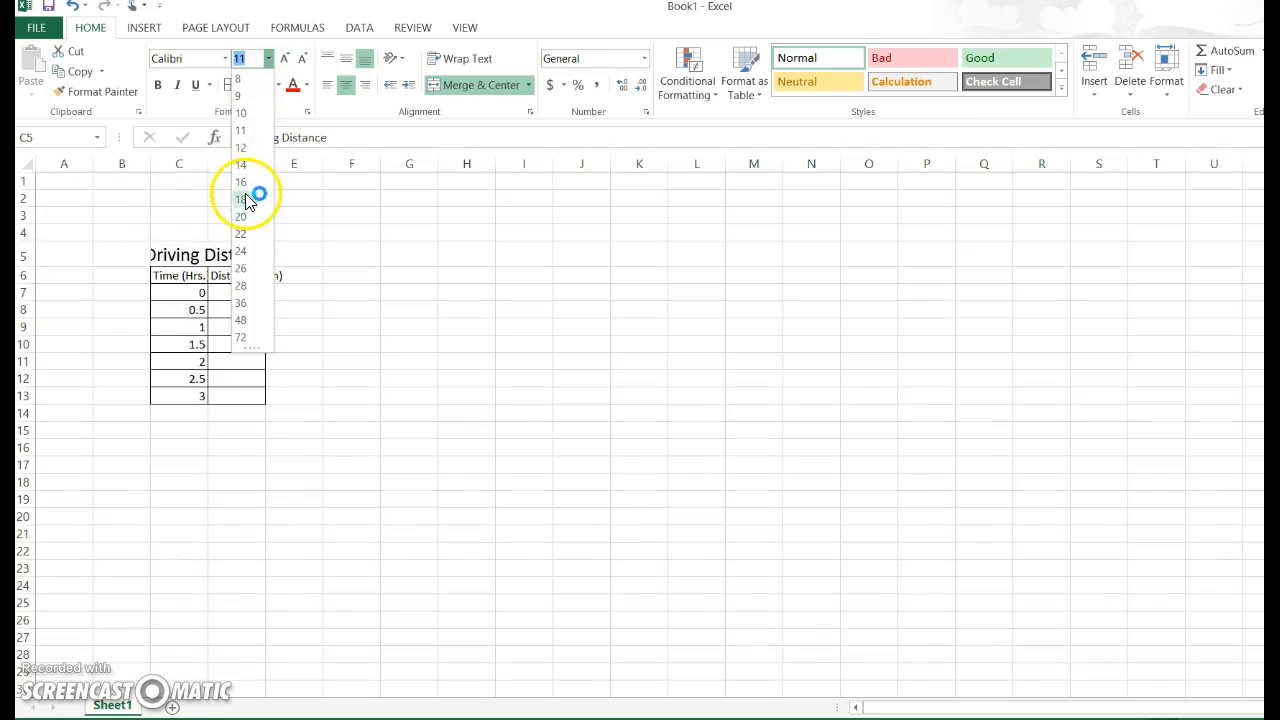
pyautogui.click(246, 199)
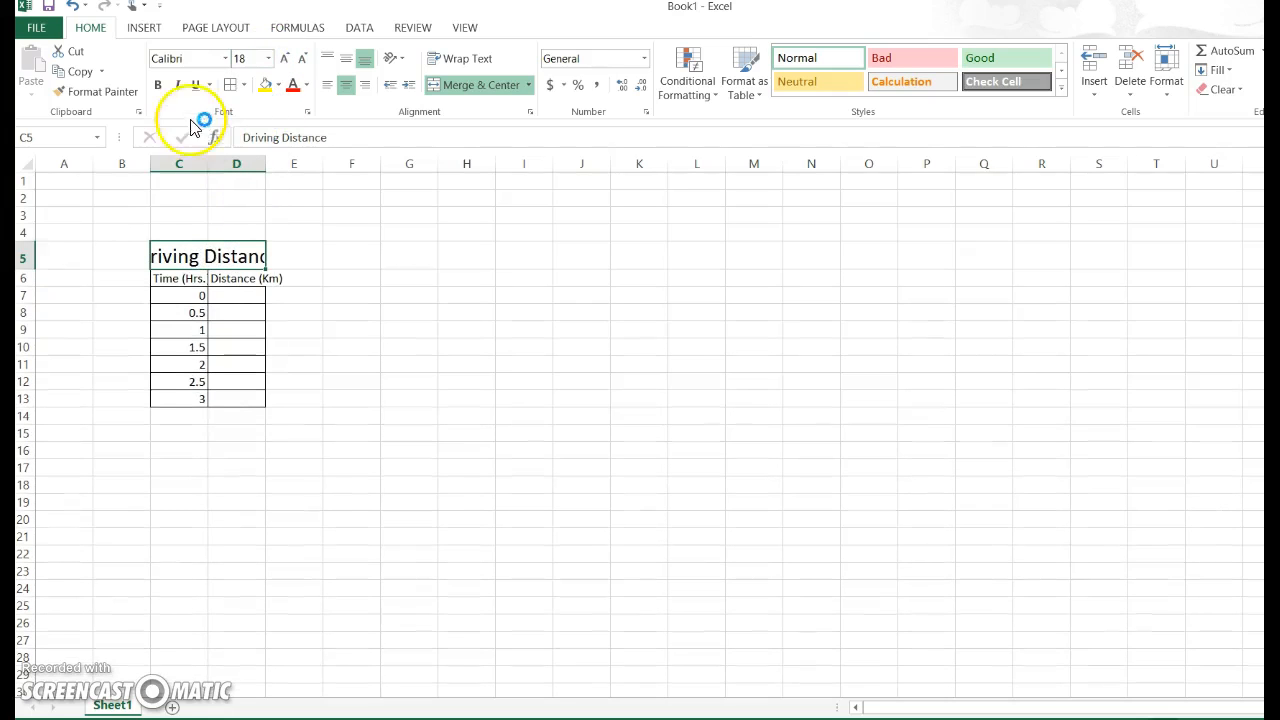
# Bold the "Driving Distance" title and widen columns D and C so the title and both headers fit.
pyautogui.click(157, 86)
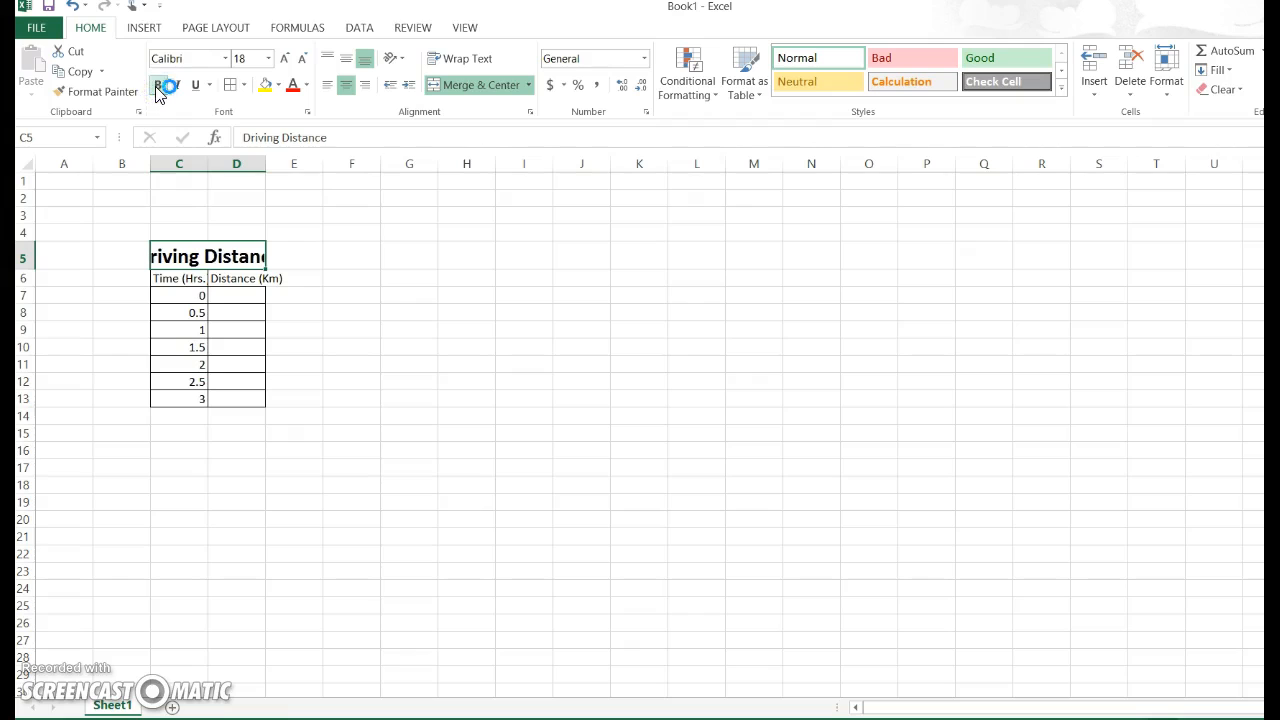
pyautogui.click(326, 326)
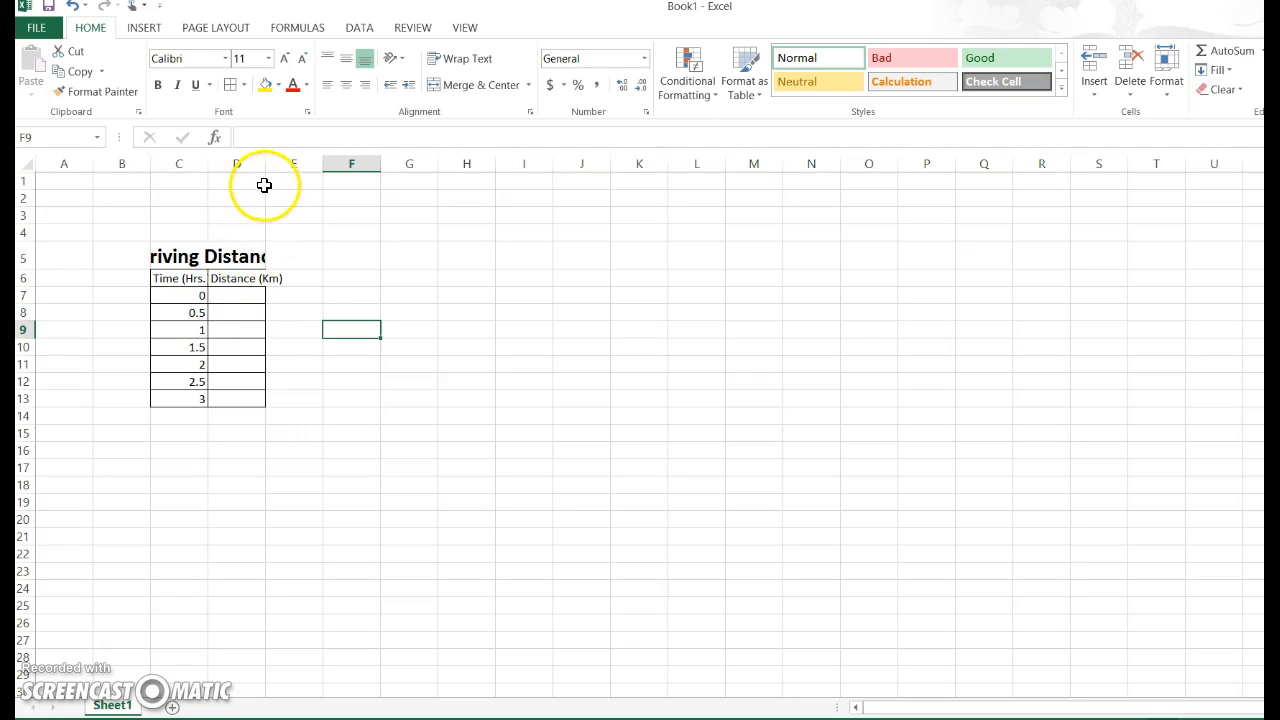
pyautogui.moveTo(265, 164); pyautogui.dragTo(289, 164)
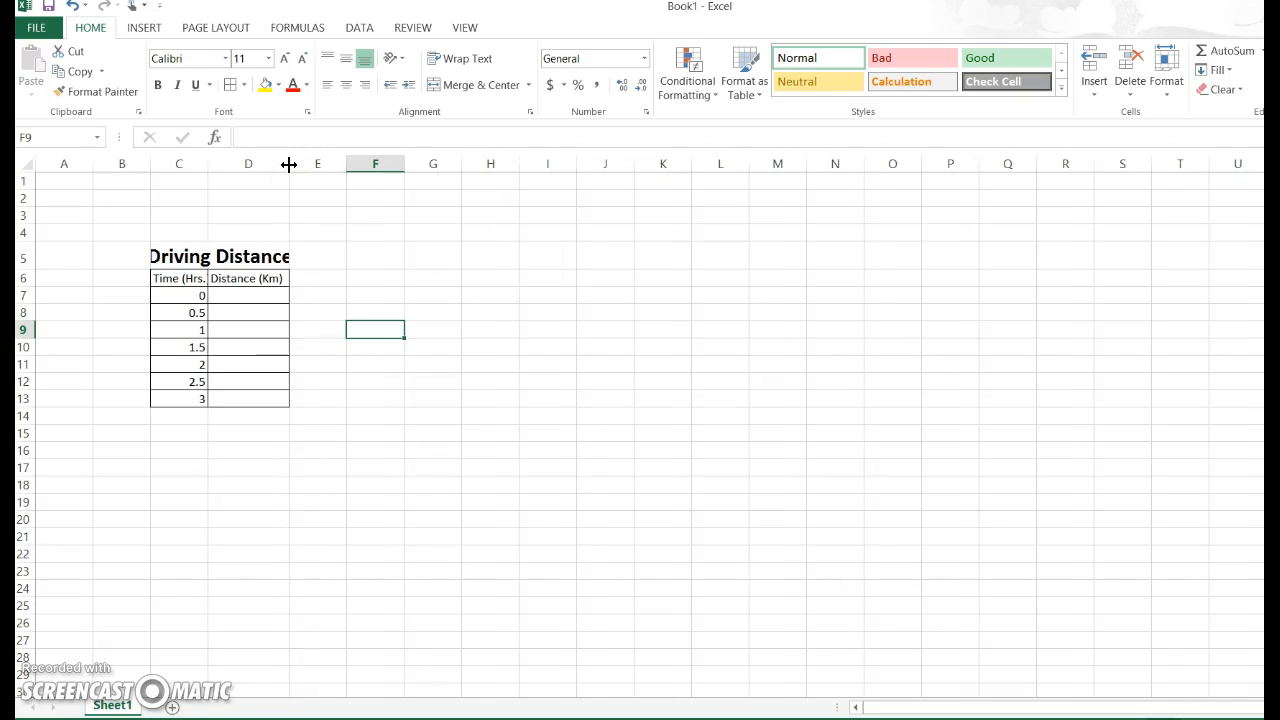
pyautogui.moveTo(207, 167); pyautogui.dragTo(222, 169)
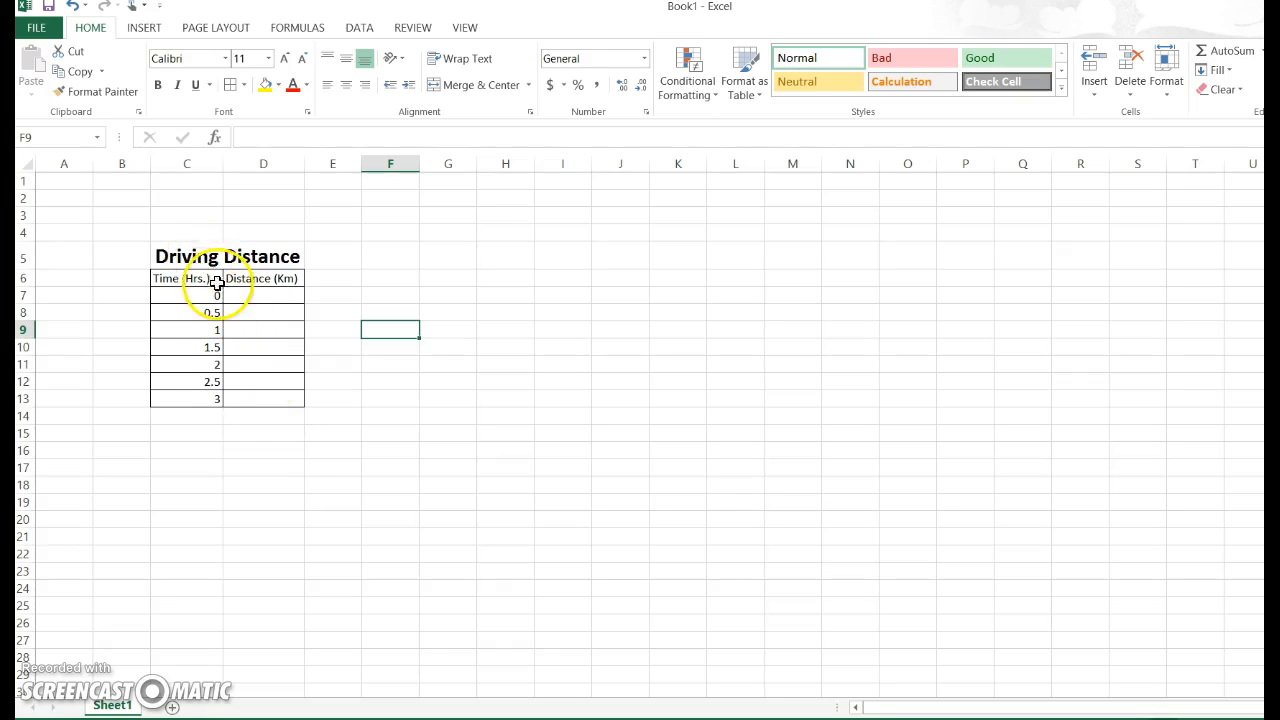
# Copy the whole data table with its title, range C5:D13.
pyautogui.moveTo(195, 252); pyautogui.dragTo(257, 396)
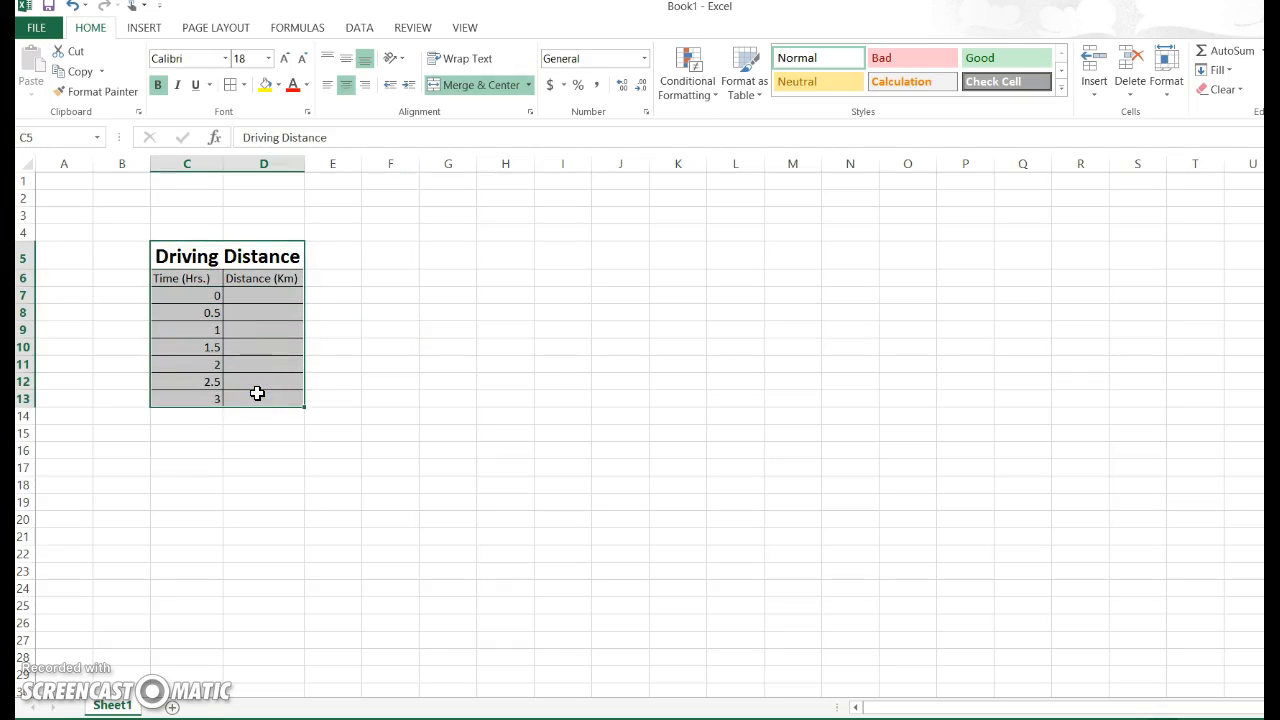
pyautogui.rightClick(256, 393)
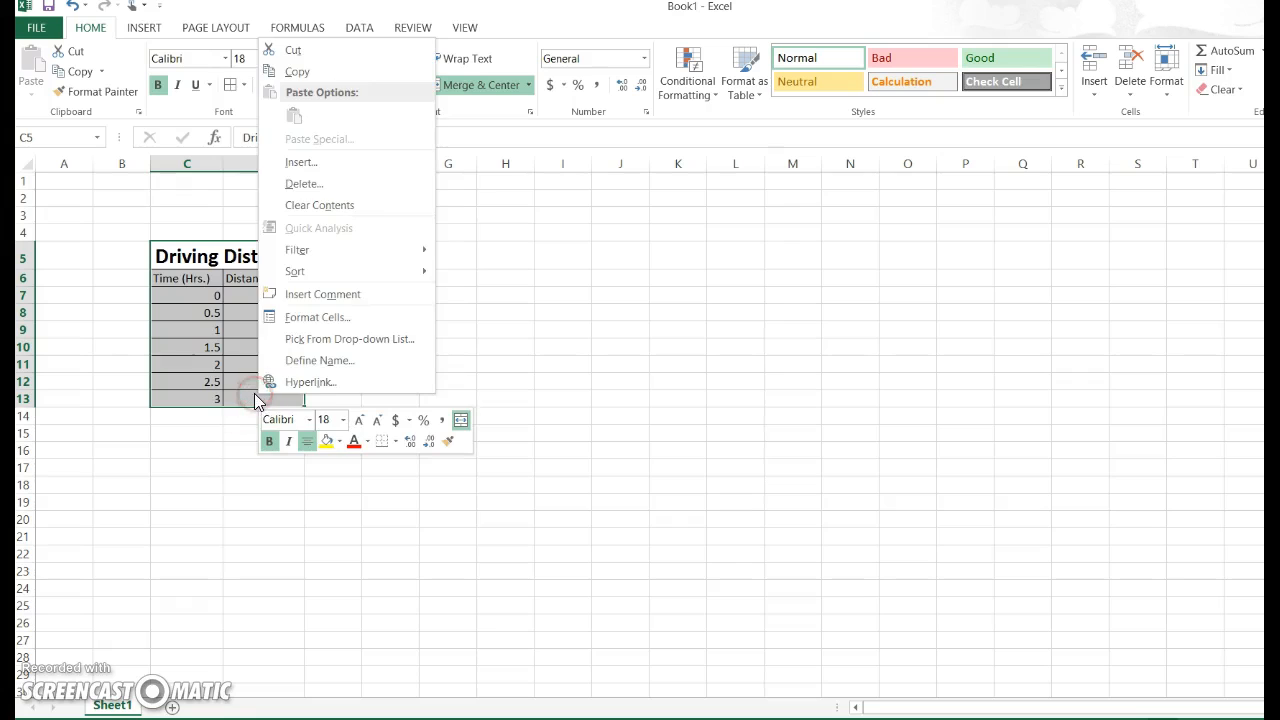
pyautogui.click(302, 72)
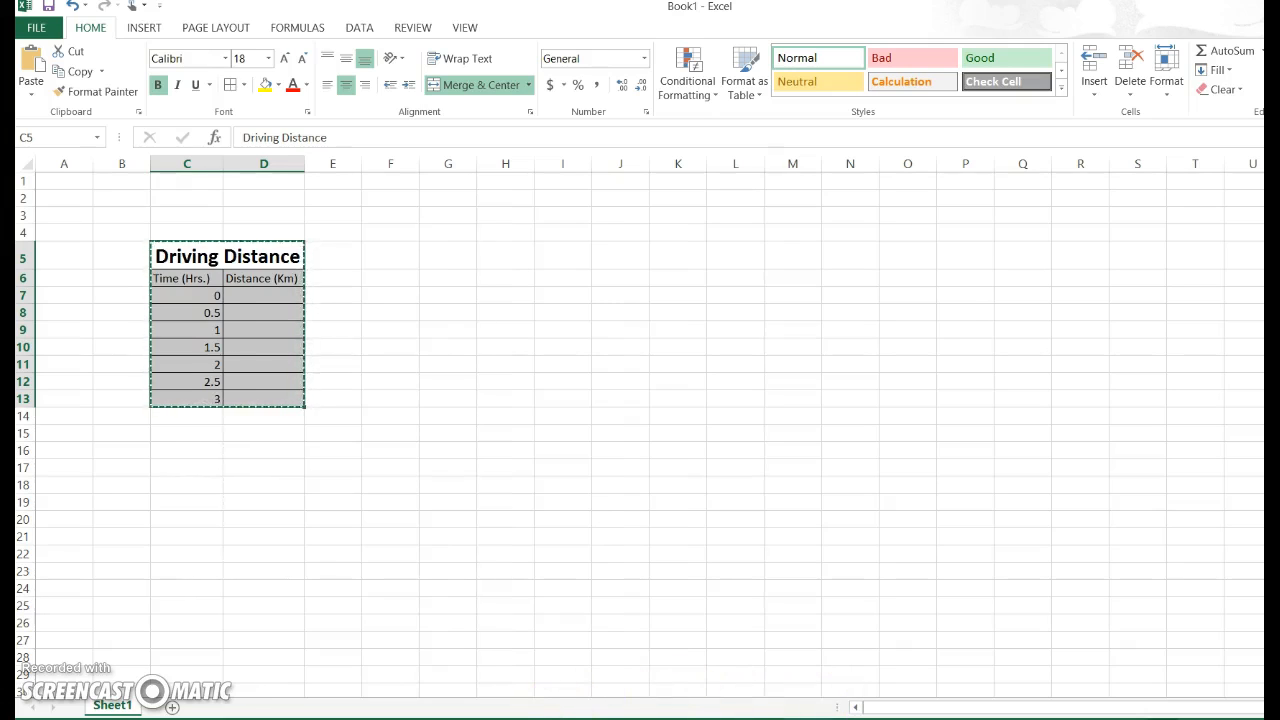
# Switch to OneNote, paste the table below the experiment text with source formatting, and enter "lkdsjf" for 3 hours and "dfl" for 1.5 hours.
pyautogui.click(489, 718)
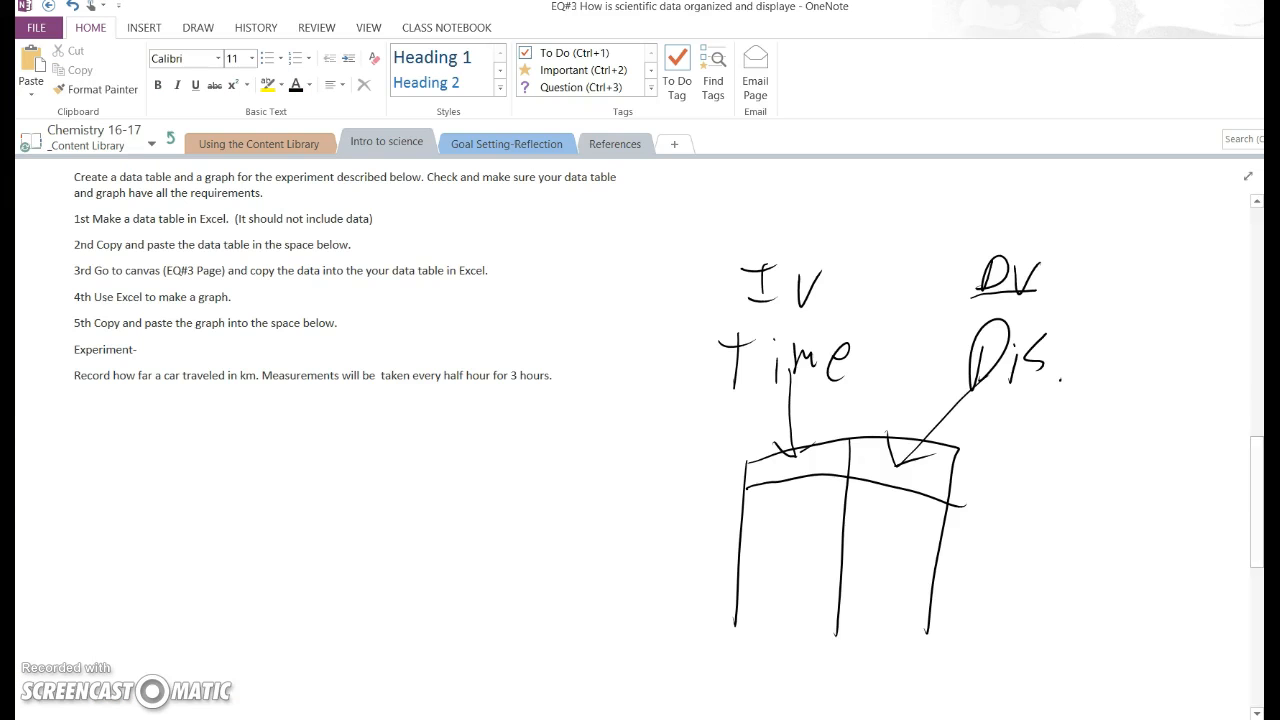
pyautogui.rightClick(96, 456)
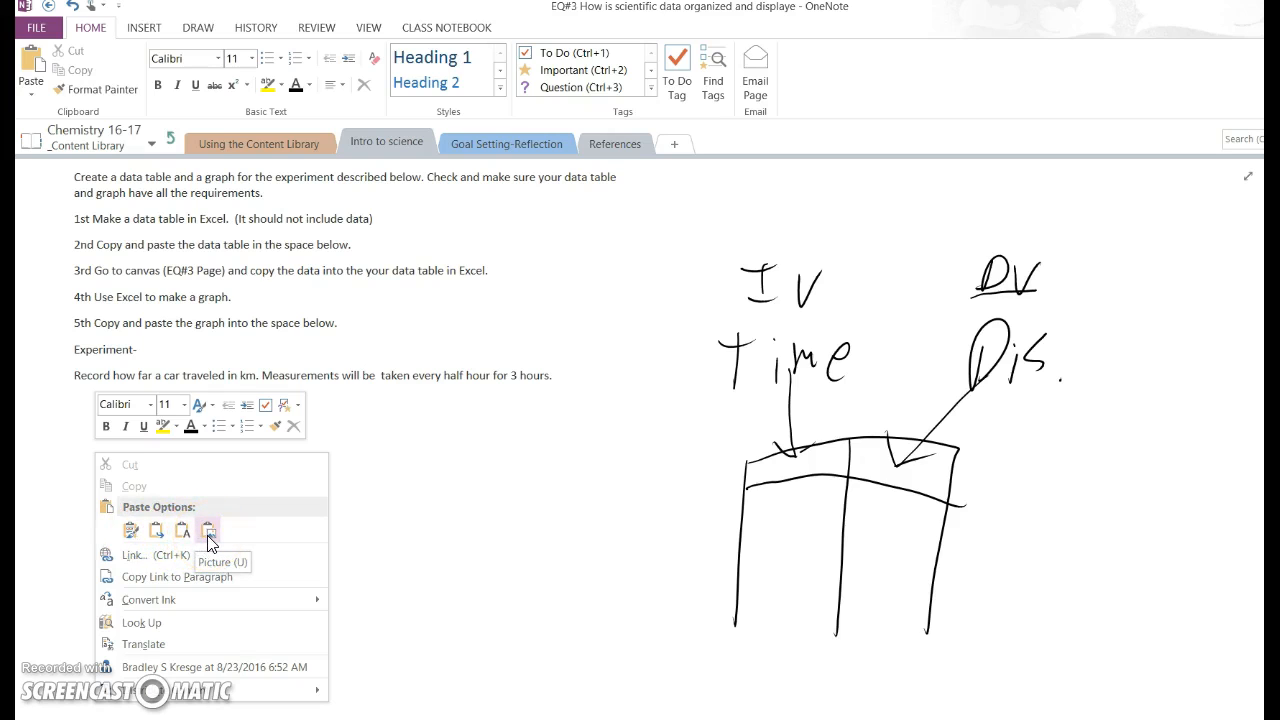
pyautogui.click(129, 538)
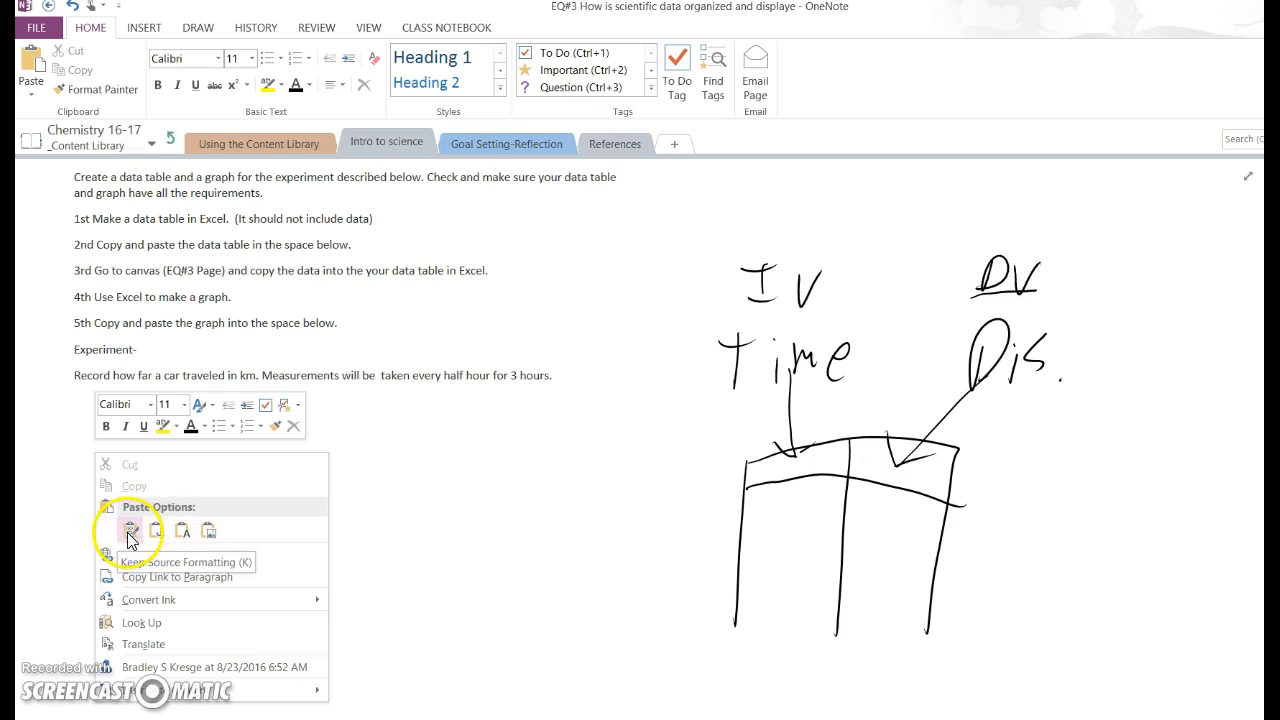
pyautogui.click(235, 532)
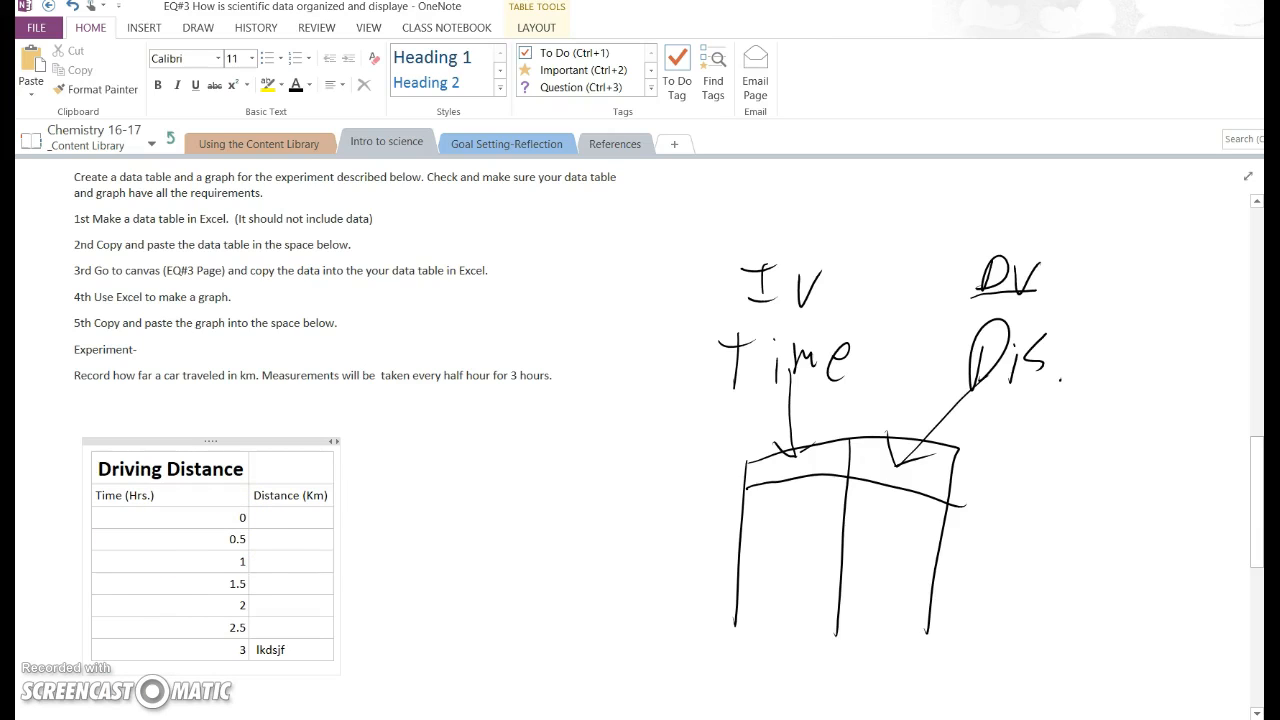
pyautogui.click(274, 587)
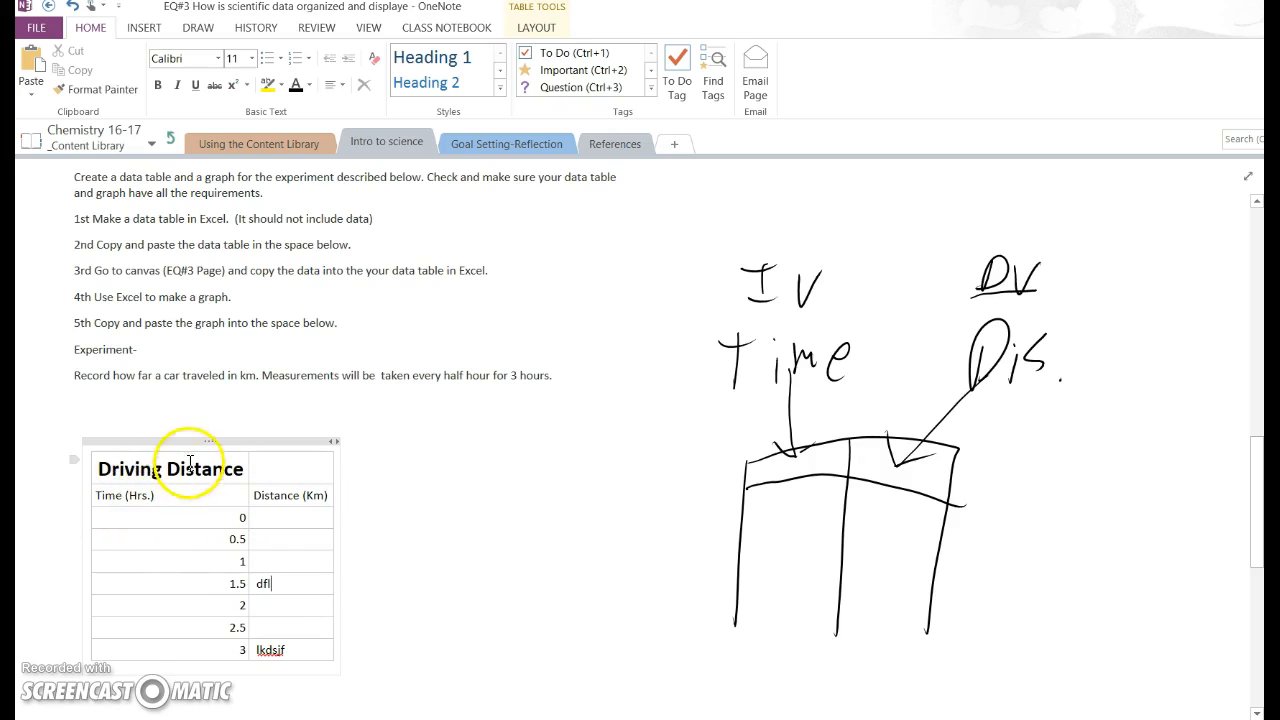
# Paste the table again as a picture beside the editable copy and enlarge it to a similar height.
pyautogui.rightClick(419, 479)
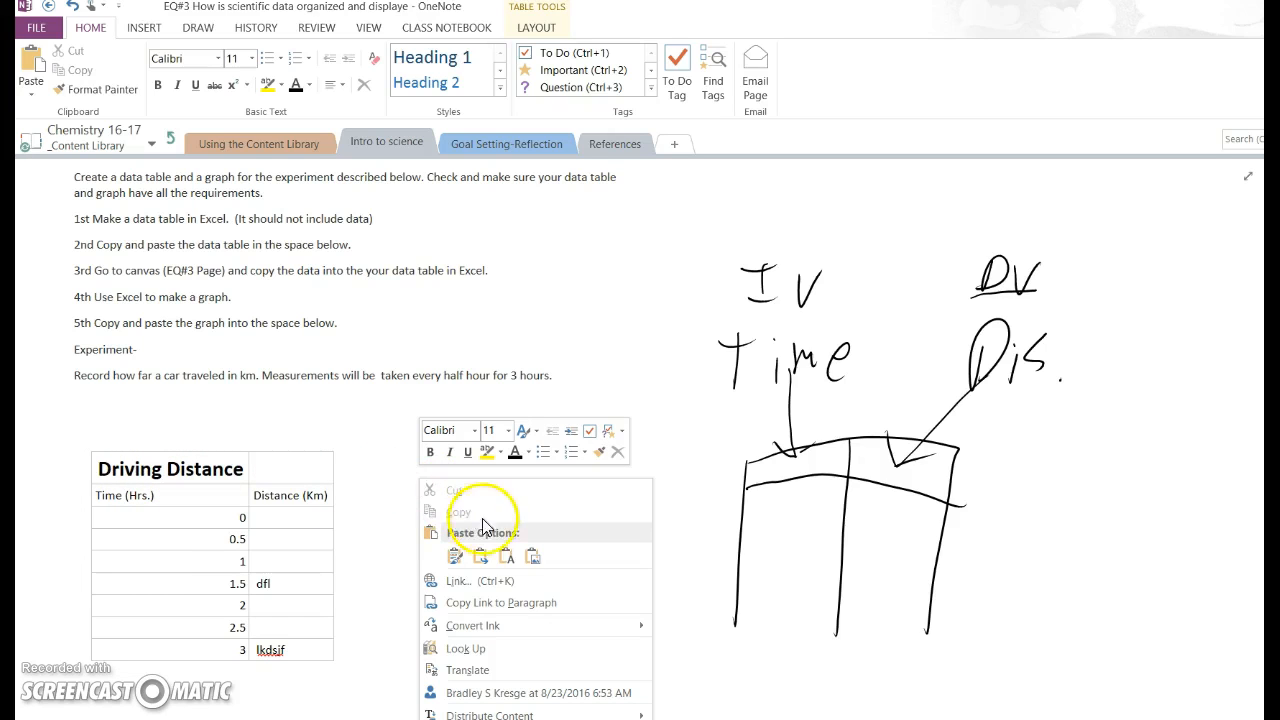
pyautogui.click(532, 555)
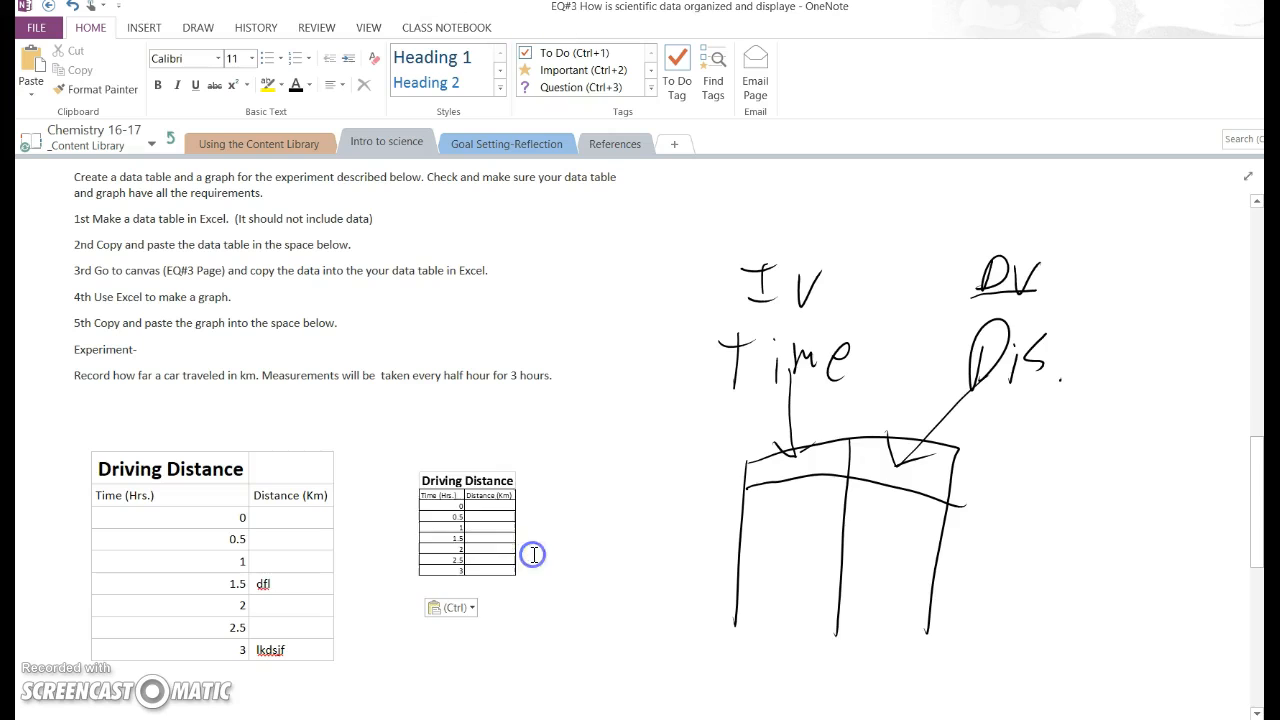
pyautogui.click(477, 534)
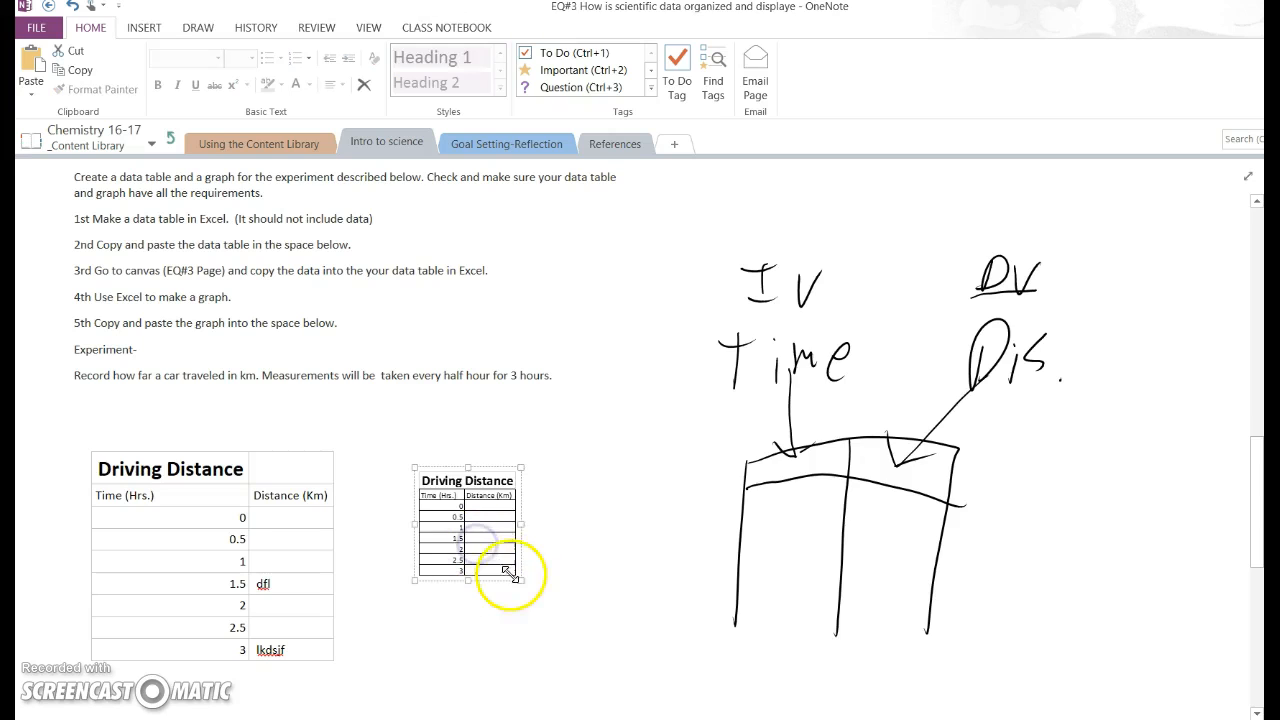
pyautogui.moveTo(522, 584); pyautogui.dragTo(592, 645)
pyautogui.click(649, 590)
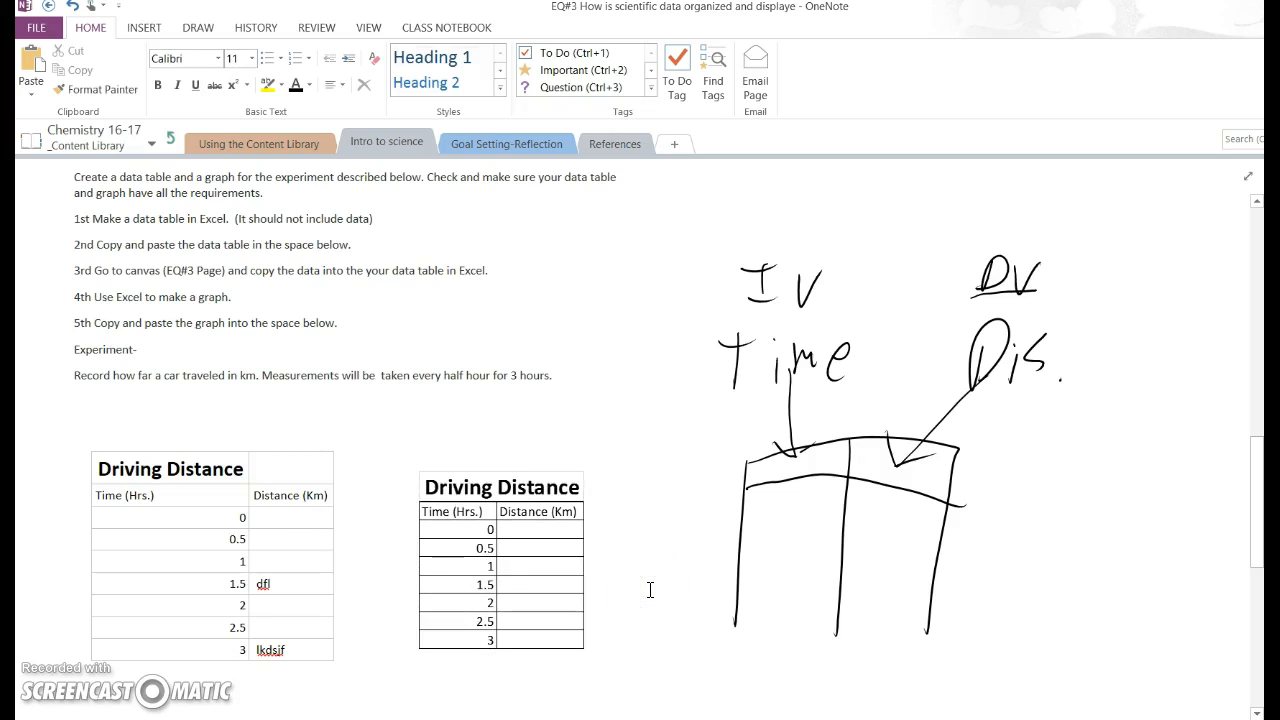